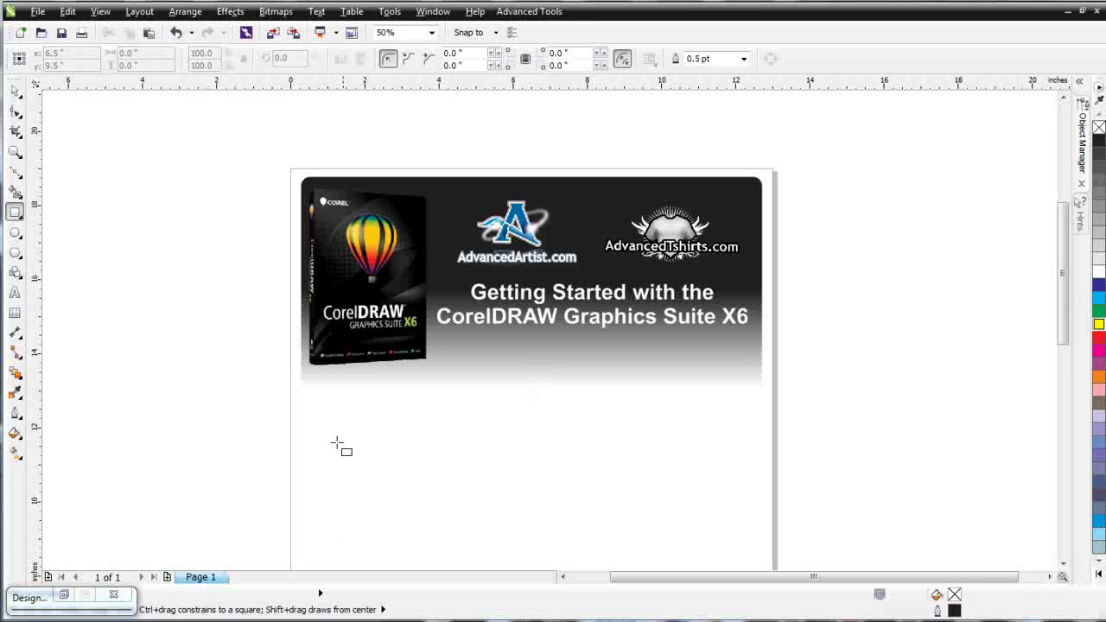
- Draw a rectangle about 8.67 by 2.19 inches below the banner and delete it
mouse_move(335, 412)
mouse_down()
mouse_move(373, 462)
mouse_move(428, 478)
mouse_move(601, 508)
mouse_move(656, 492)
mouse_move(578, 508)
mouse_move(526, 462)
mouse_move(657, 492)
mouse_up()
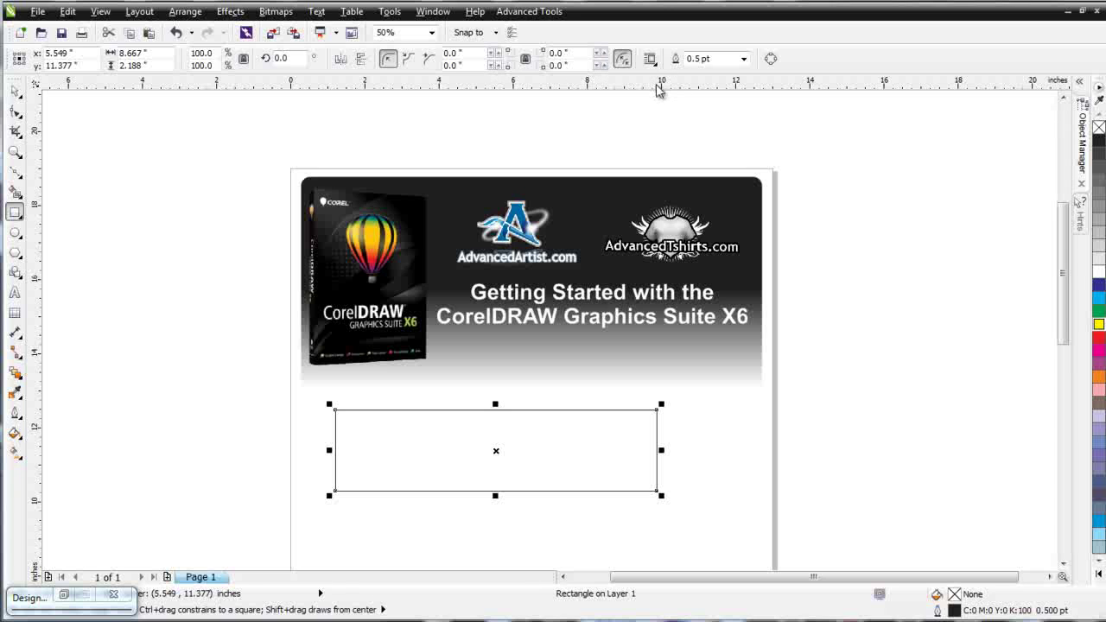
click(14, 90)
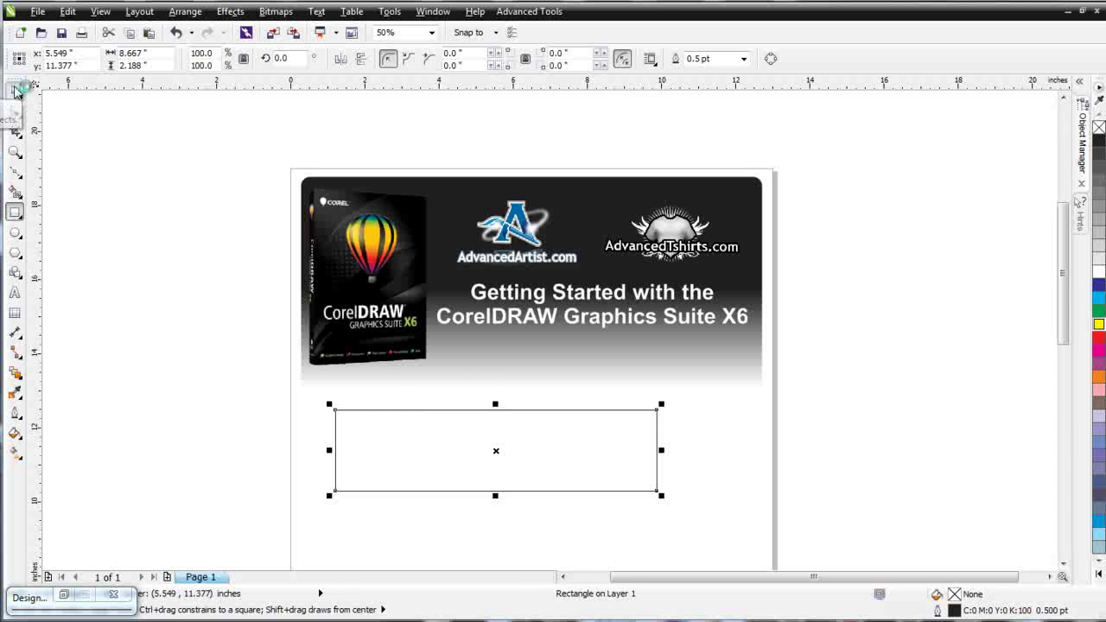
key(Delete)
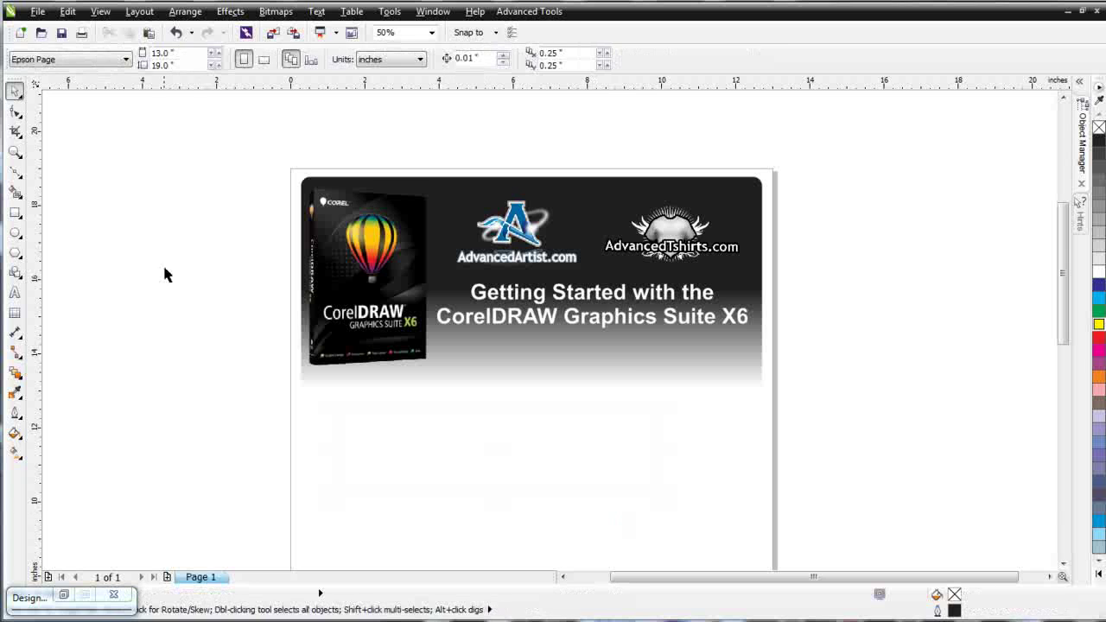
- Draw a 2-inch square below the banner and round all its corners interactively to a radius of about 0.17 inches
click(16, 213)
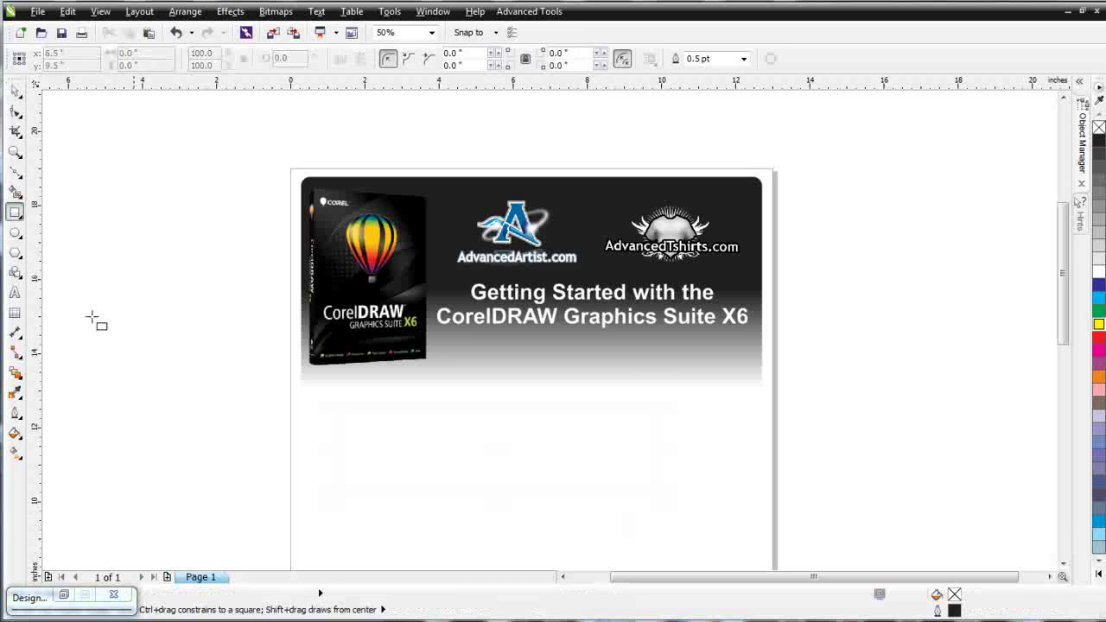
drag(427, 440, 464, 452)
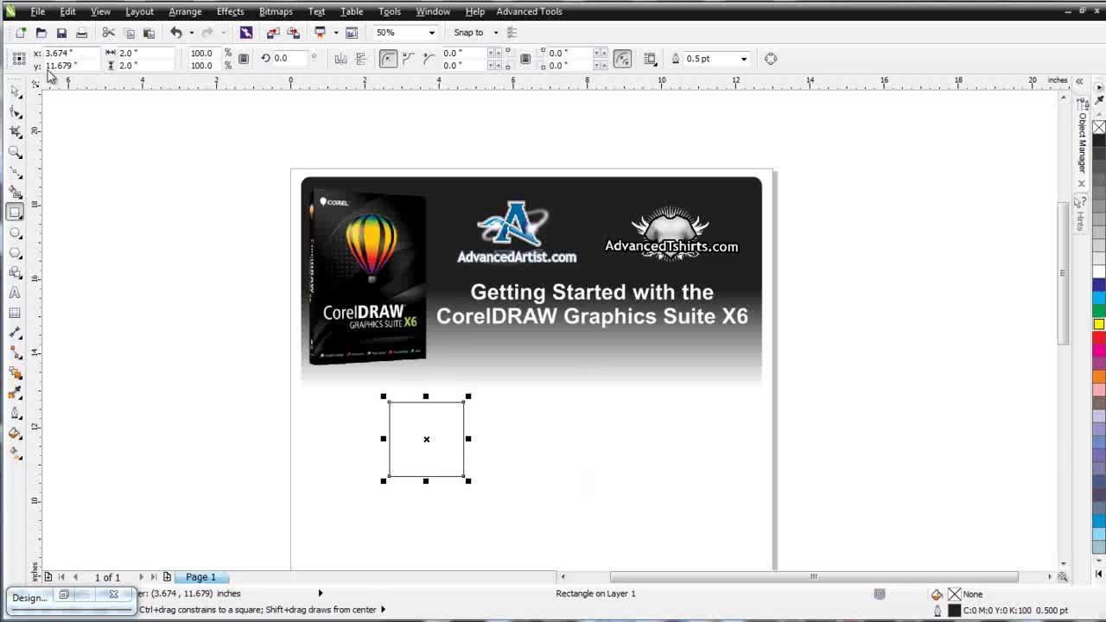
click(15, 113)
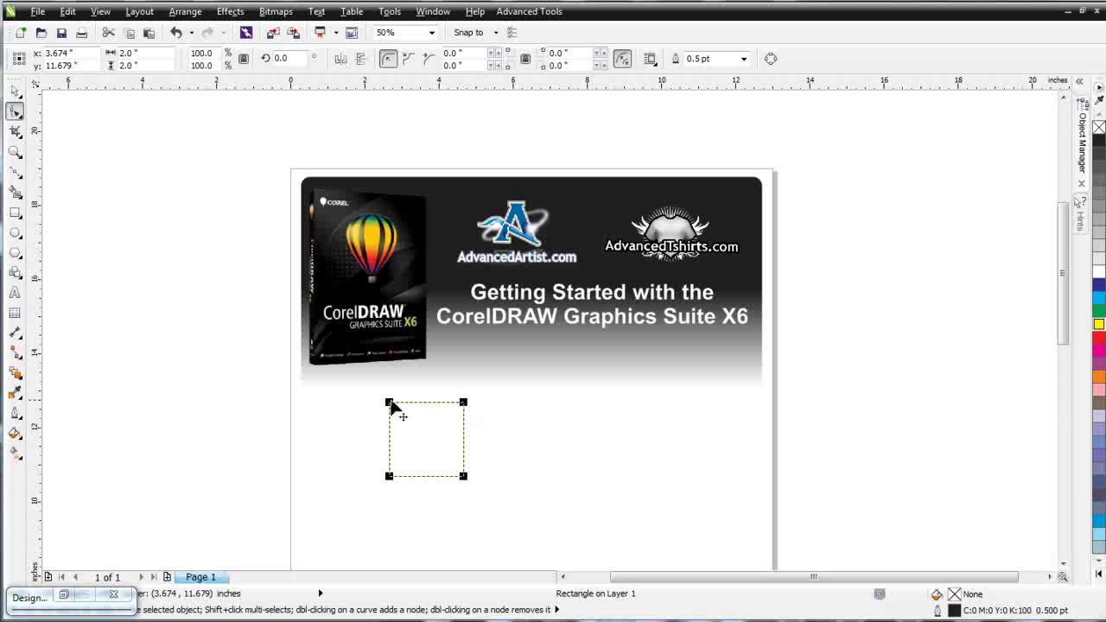
drag(390, 404, 386, 415)
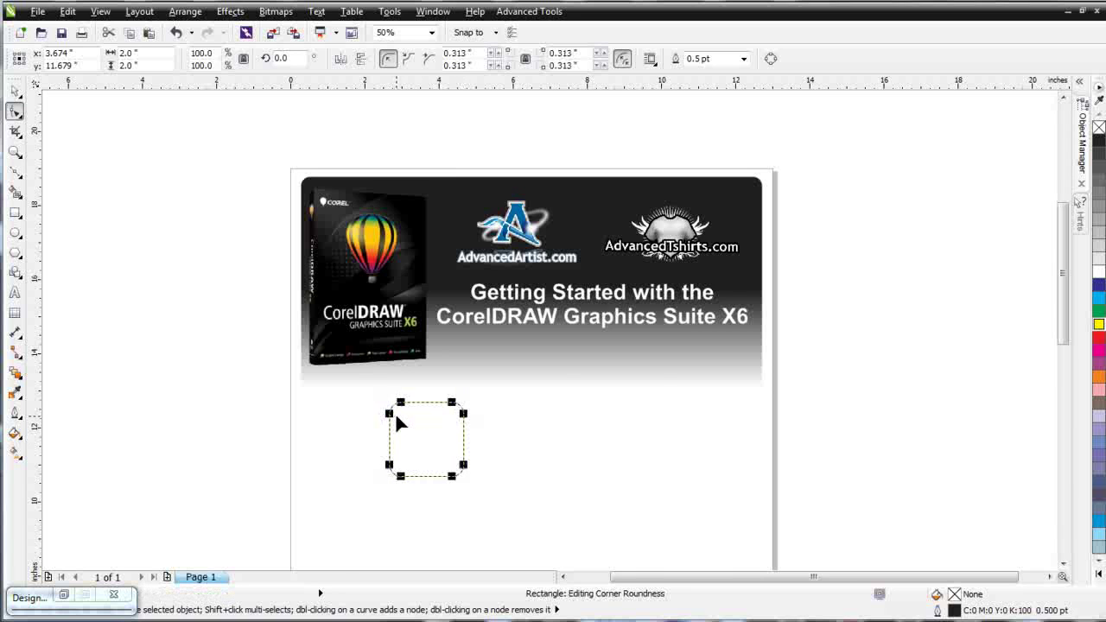
scroll(395, 412, up, 2)
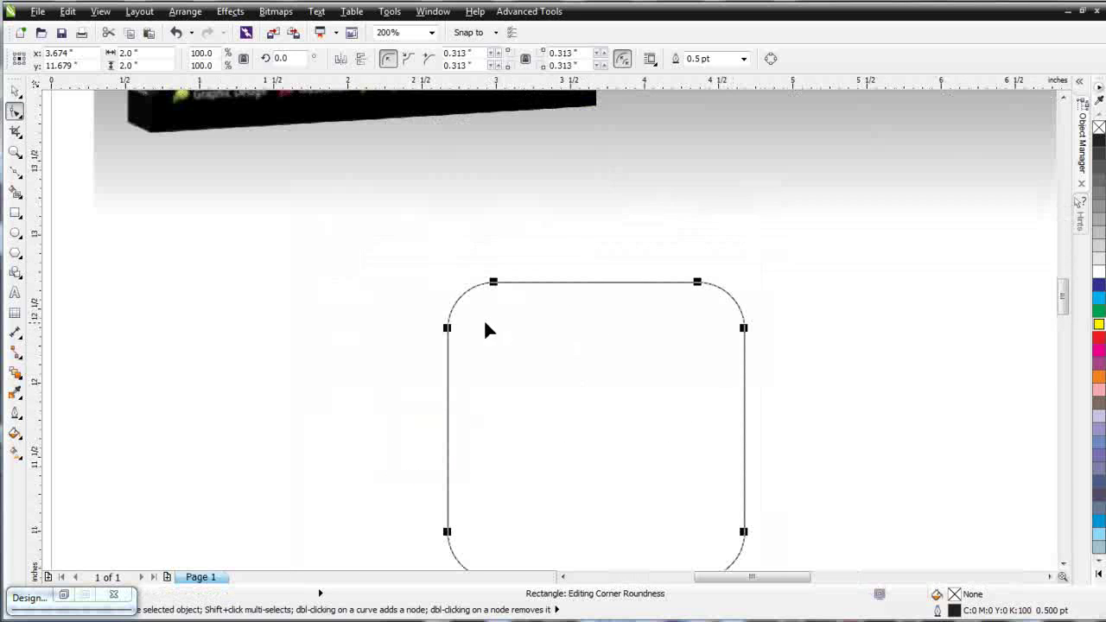
drag(449, 330, 449, 306)
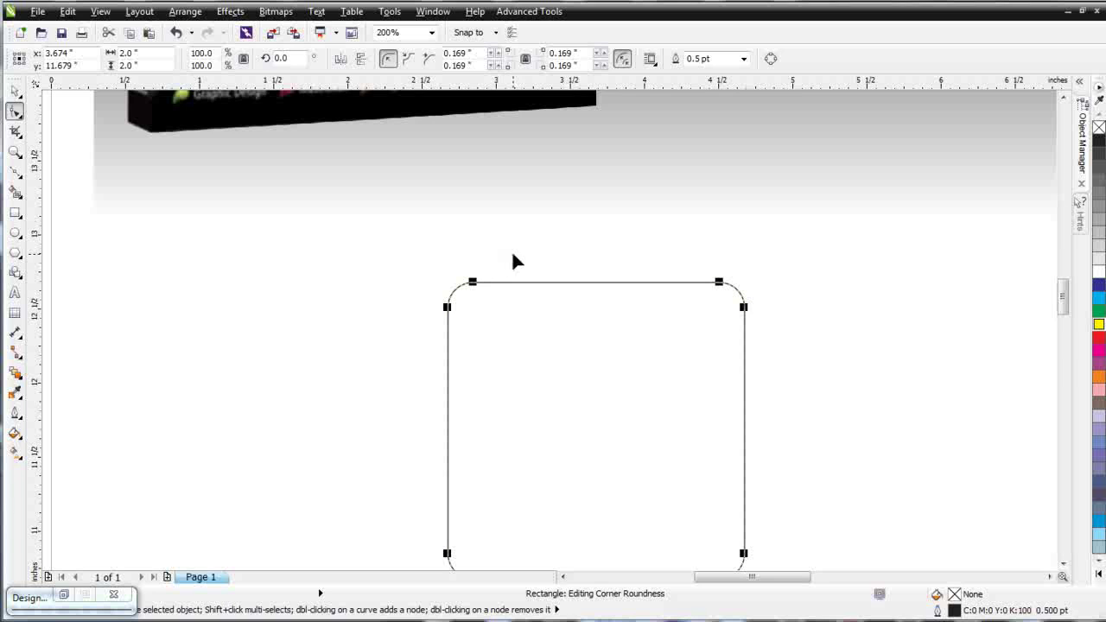
- Give the square scalloped corners of about 0.49 inches, and change them to chamfered corners of about 0.62 inches
click(409, 60)
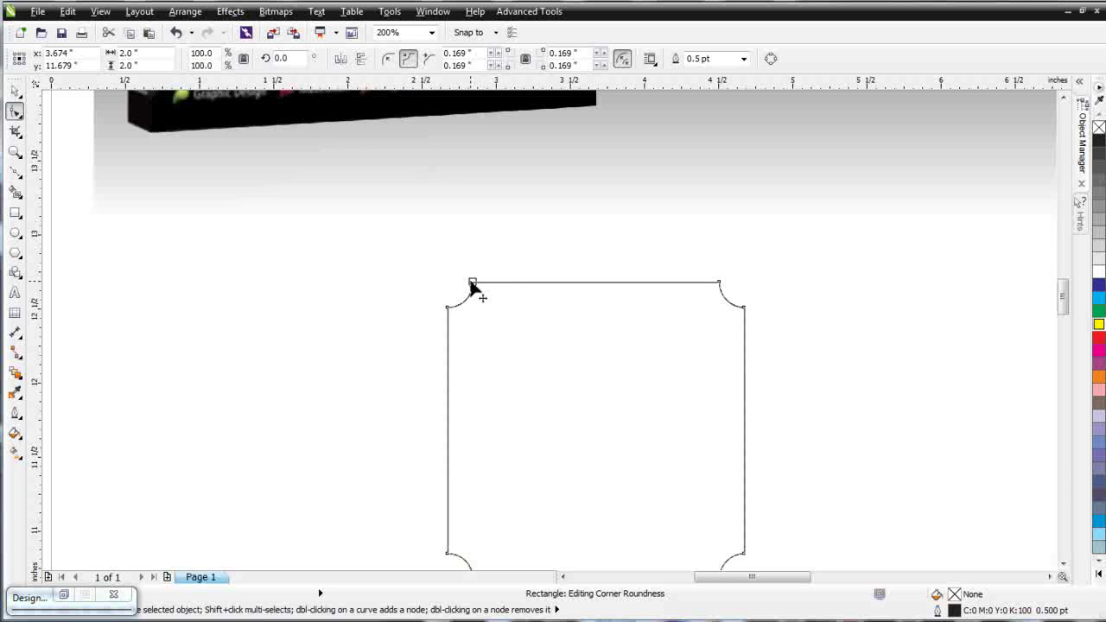
drag(476, 286, 525, 286)
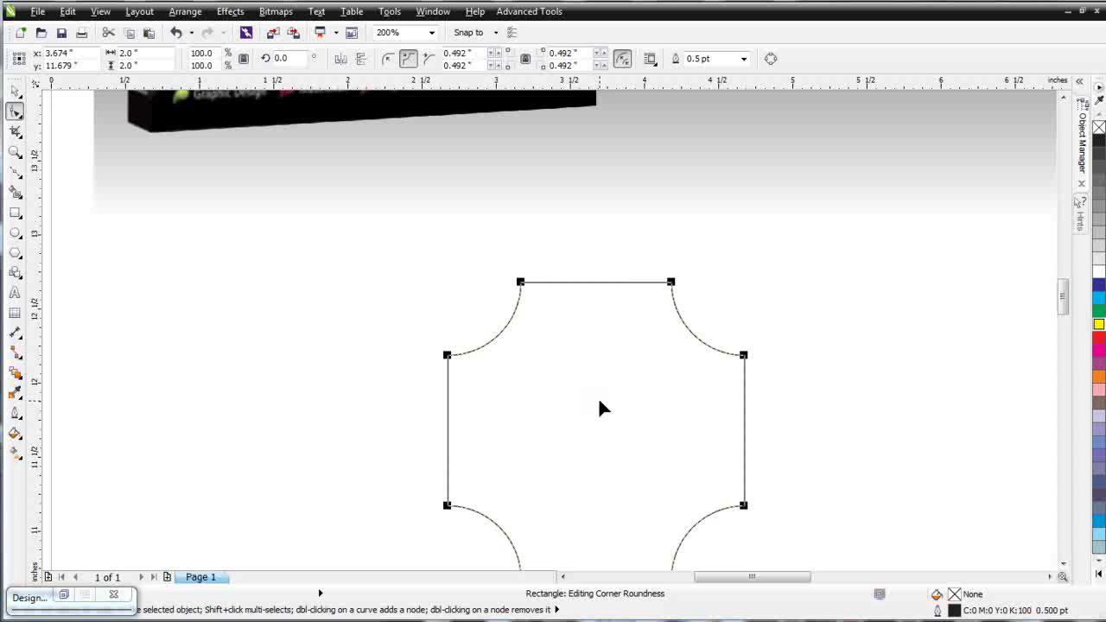
click(432, 58)
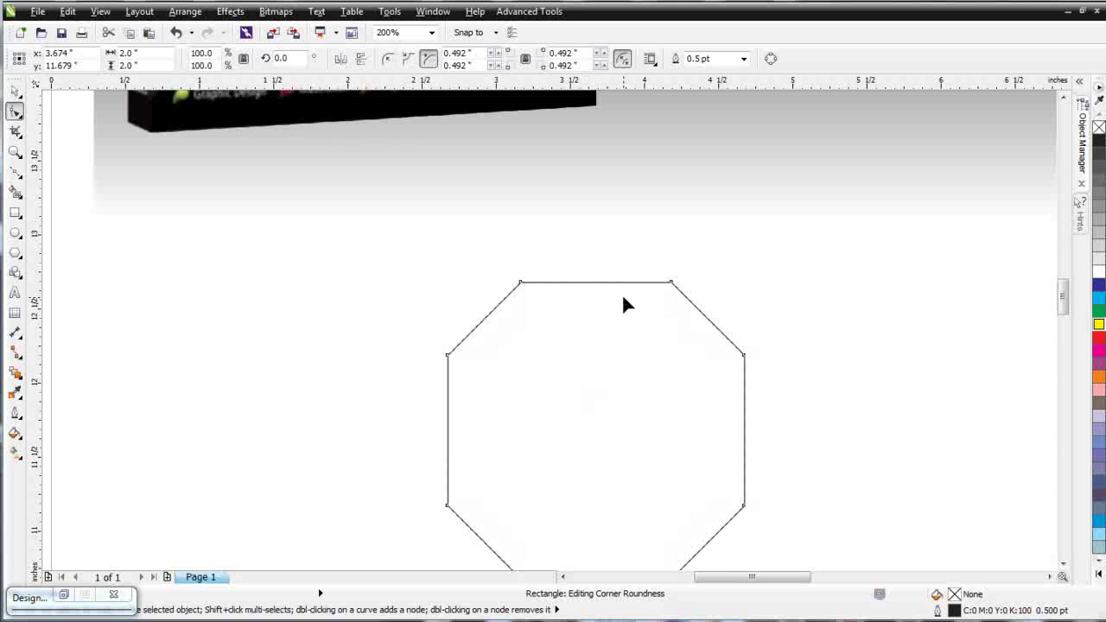
drag(522, 289, 541, 286)
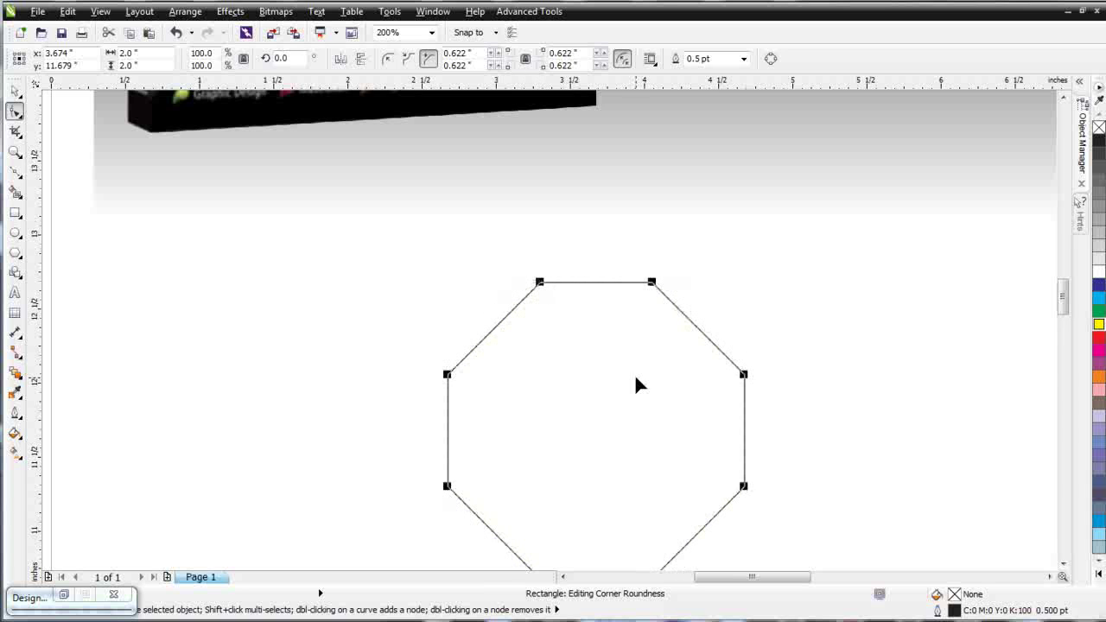
- Turn off relative corner scaling and scale the chamfered square proportionally to about 1.9 inches
click(628, 64)
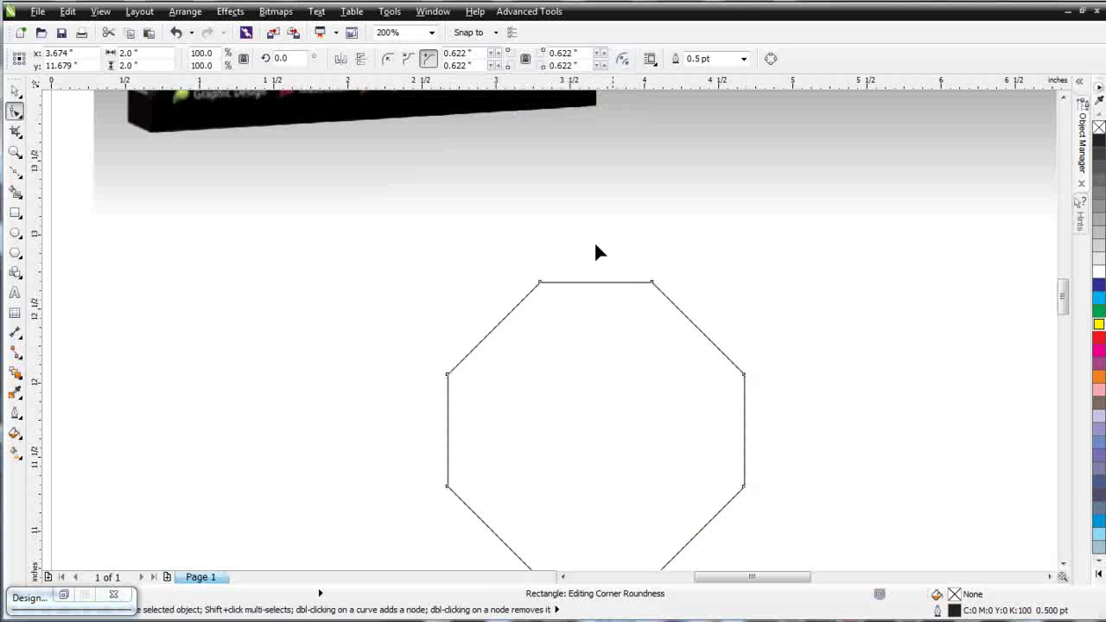
click(15, 90)
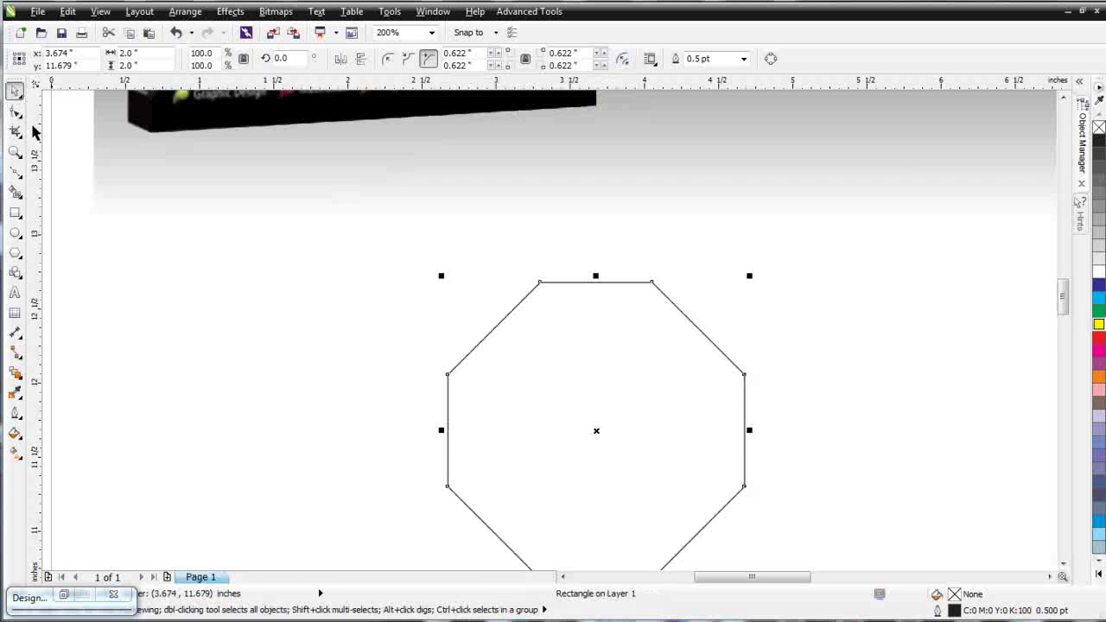
drag(750, 276, 864, 290)
- Turn on relative corner scaling, resize the chamfered shape to about 2.67 by 1.45 inches and reposition it just below the banner
click(622, 61)
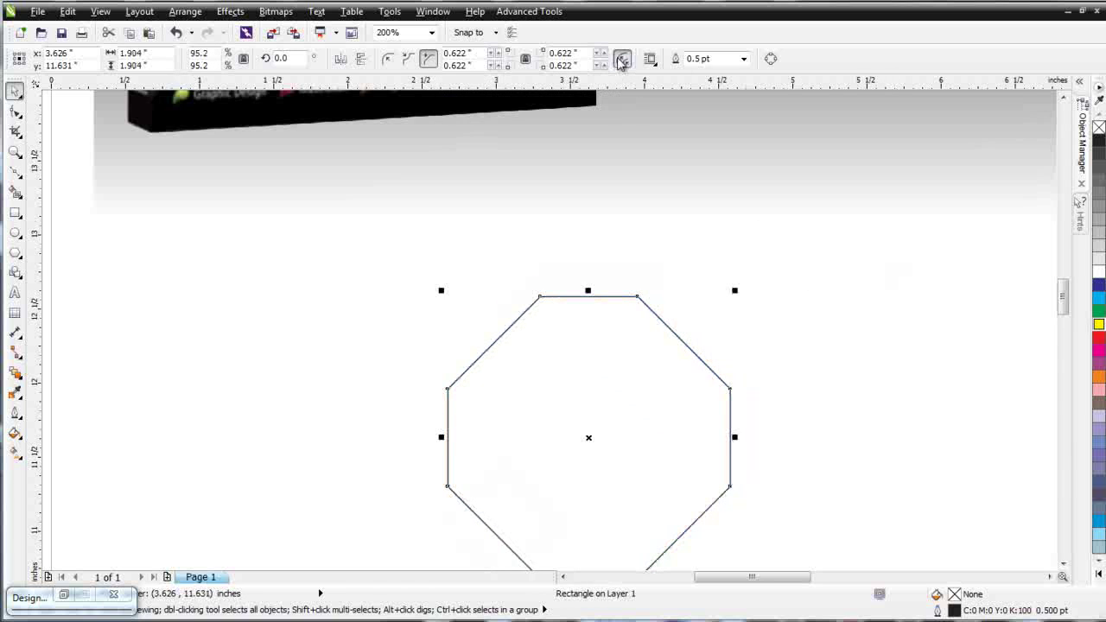
drag(738, 293, 540, 480)
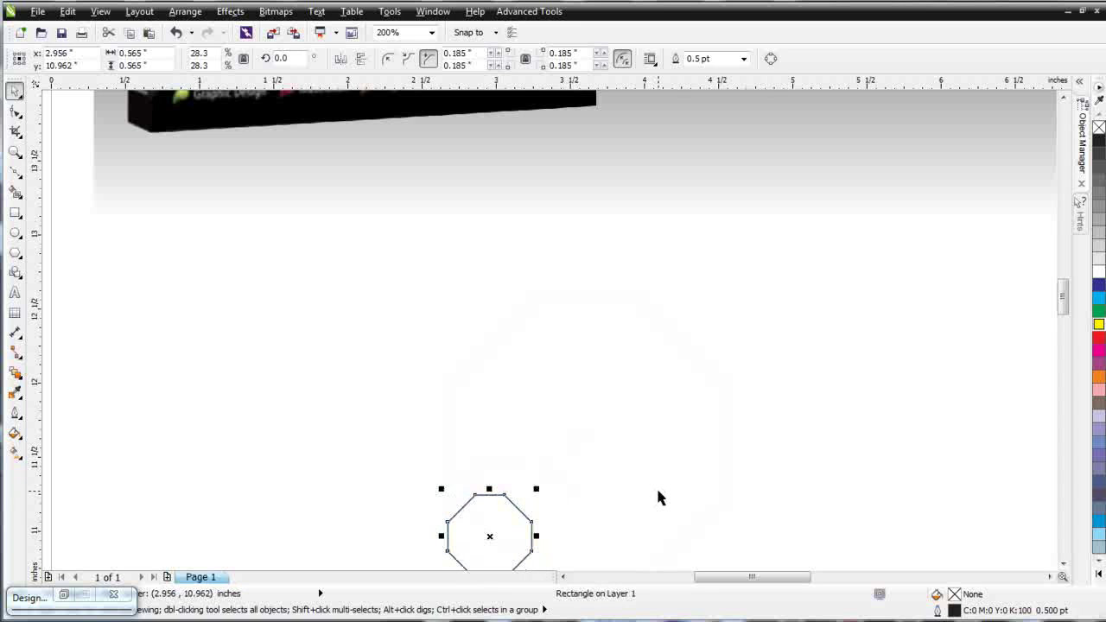
drag(536, 536, 847, 536)
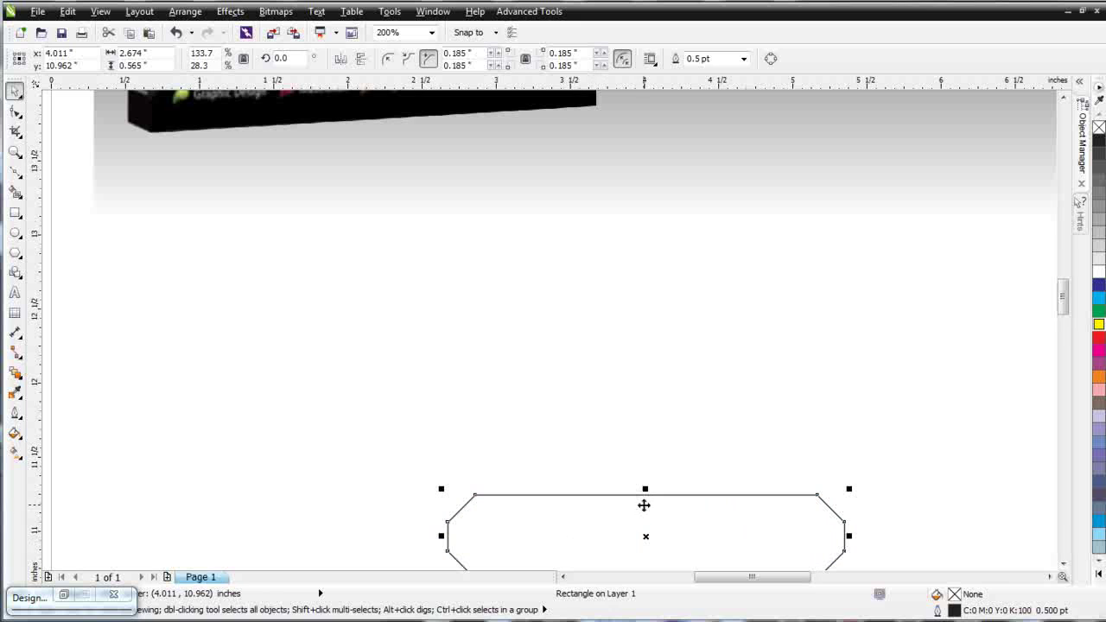
drag(645, 488, 647, 364)
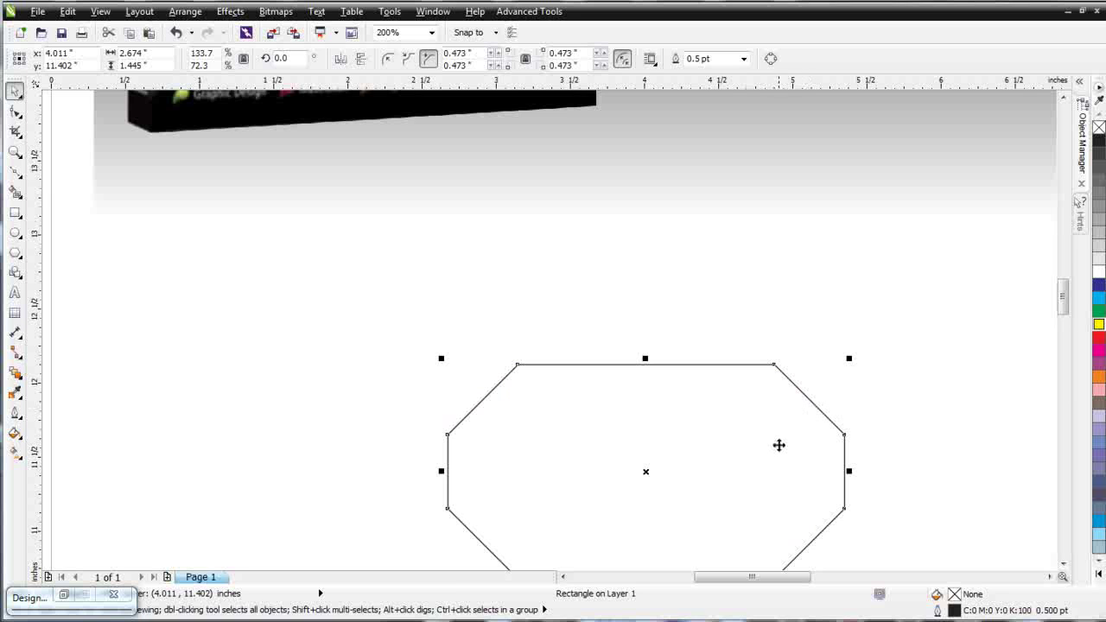
drag(731, 449, 650, 344)
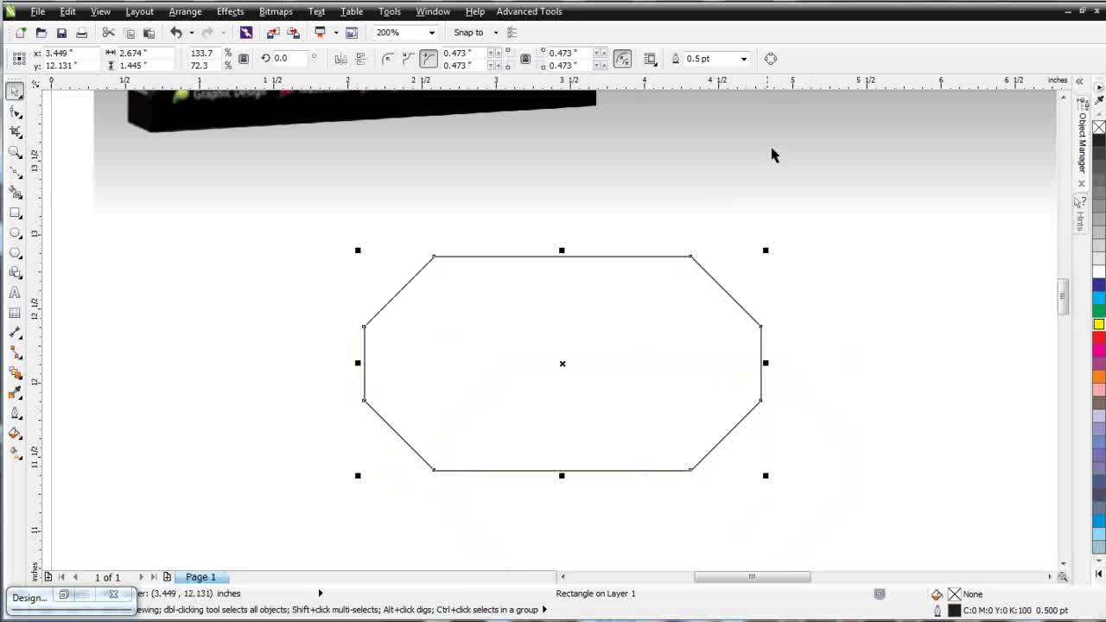
- Try converting the chamfered shape to curves and moving its upper-right node inward, and undo both changes
click(771, 58)
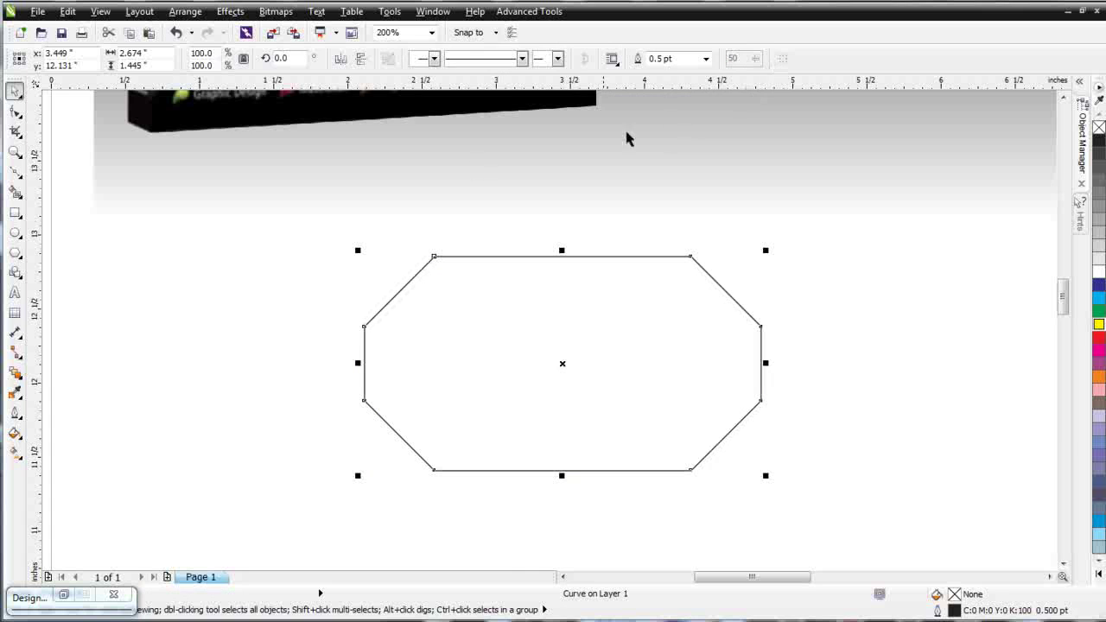
click(15, 112)
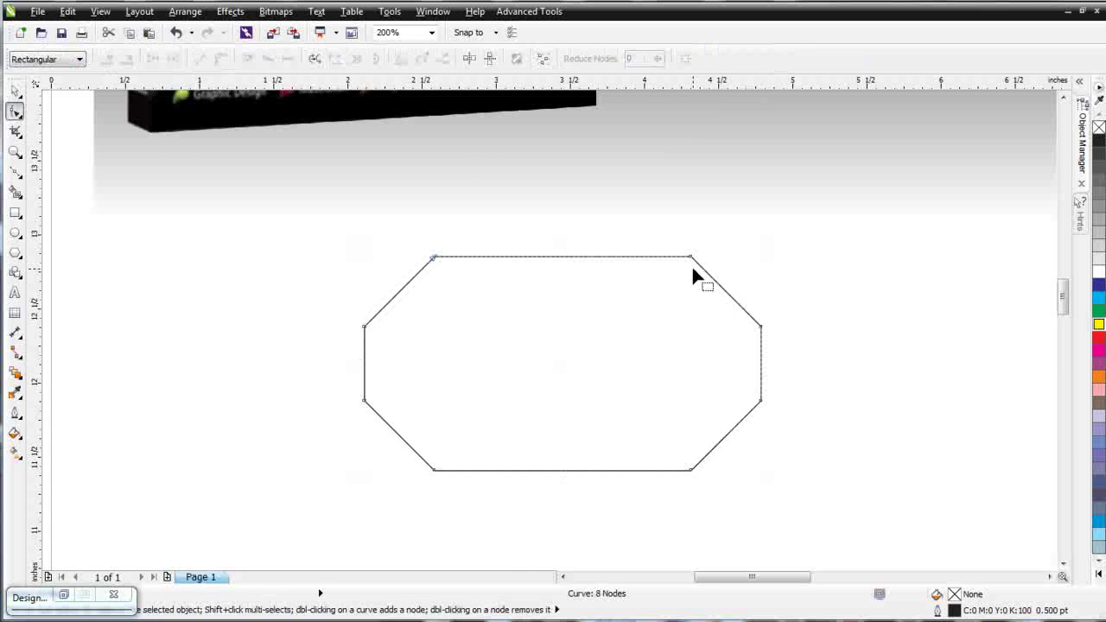
drag(690, 257, 672, 313)
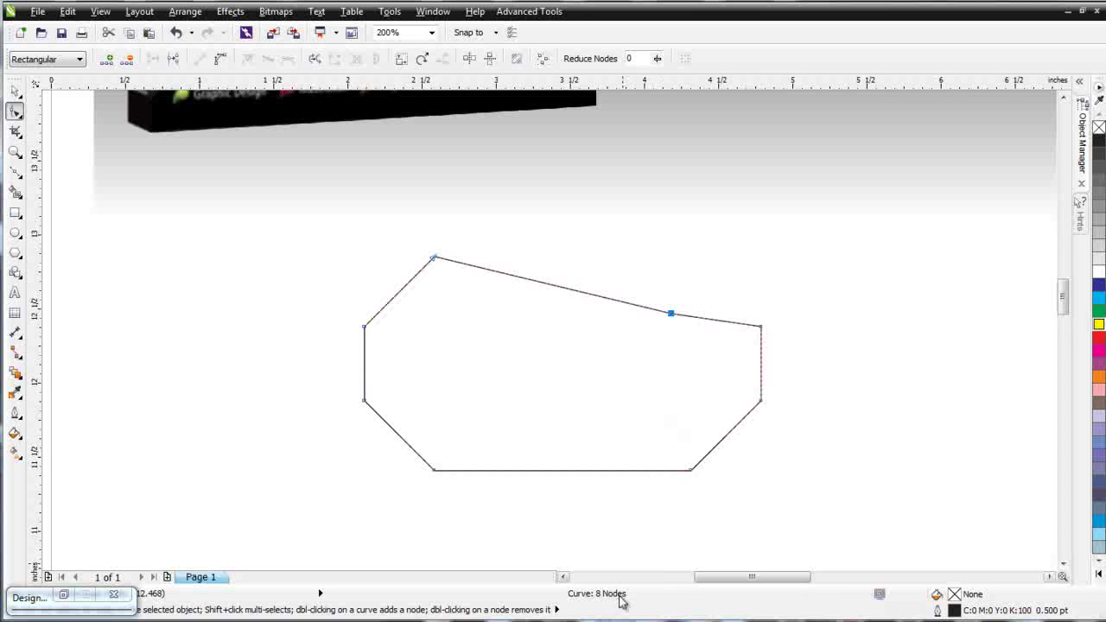
key(ctrl+z)
key(ctrl+z)
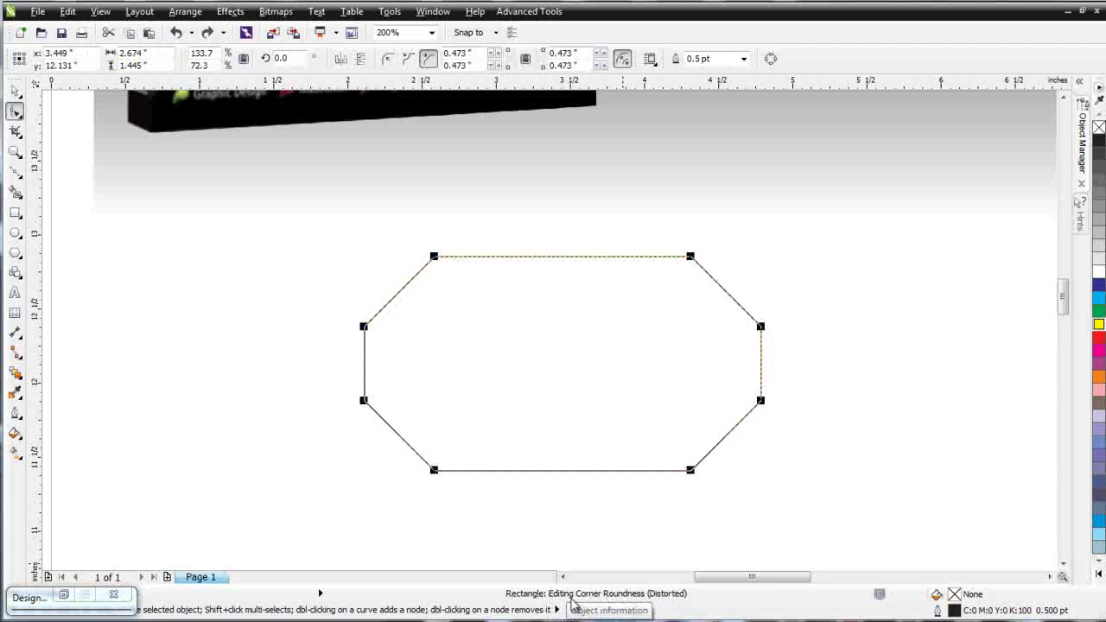
- Change the shape's chamfered corners to round and move it to the right to free up drawing space
click(391, 63)
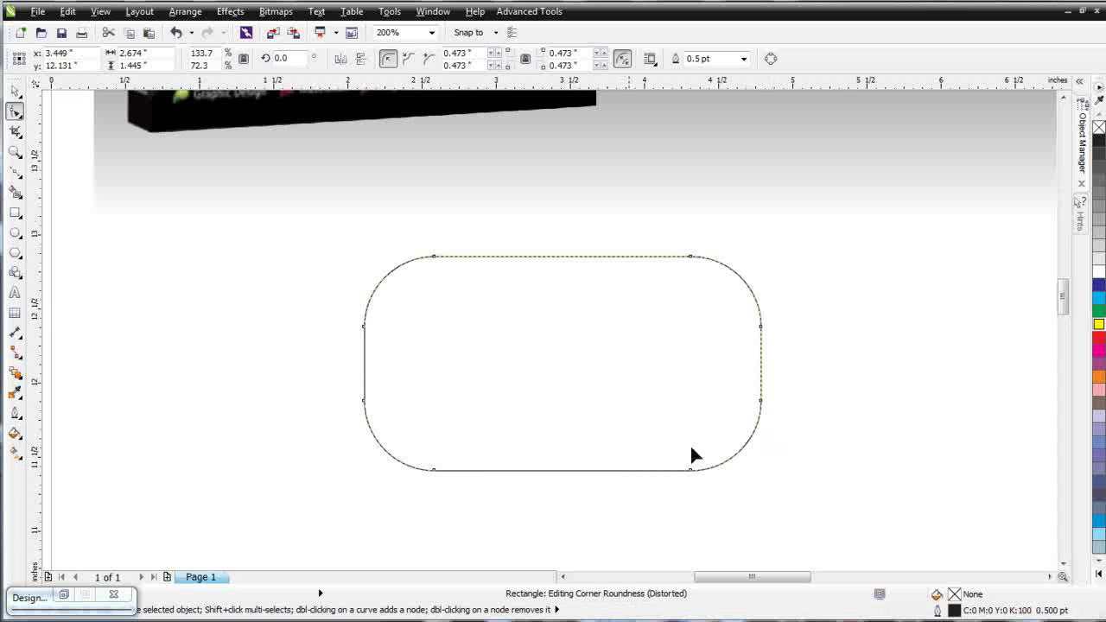
click(15, 91)
drag(447, 400, 862, 340)
- Draw a wide ellipse beside the rounded rectangle and an overlapping circle about 1.34 inches in diameter
key(F7)
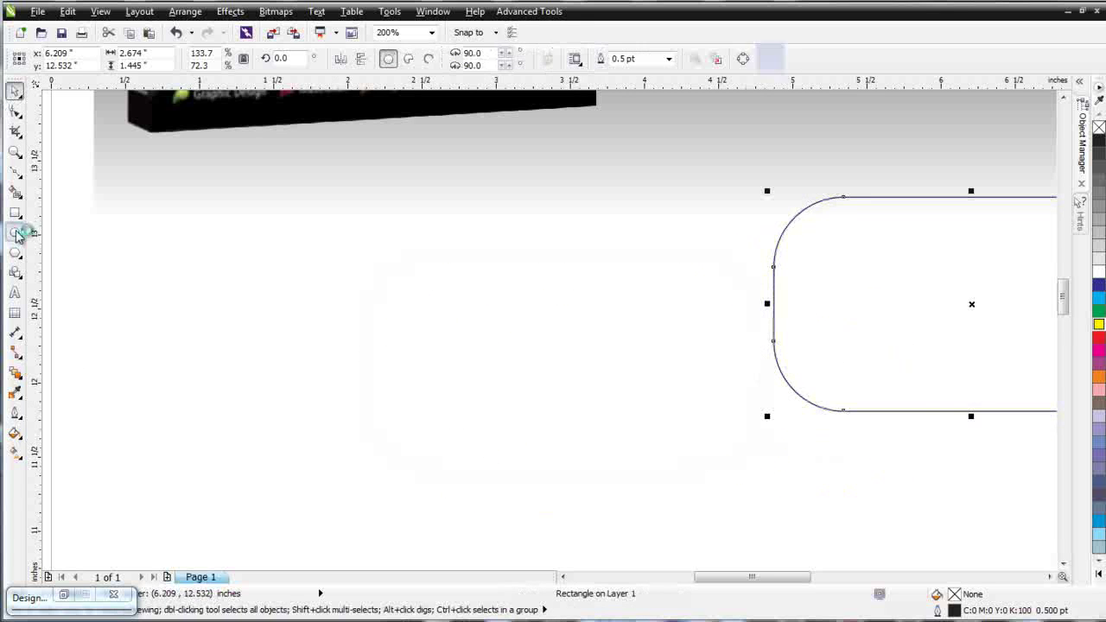
drag(180, 264, 654, 341)
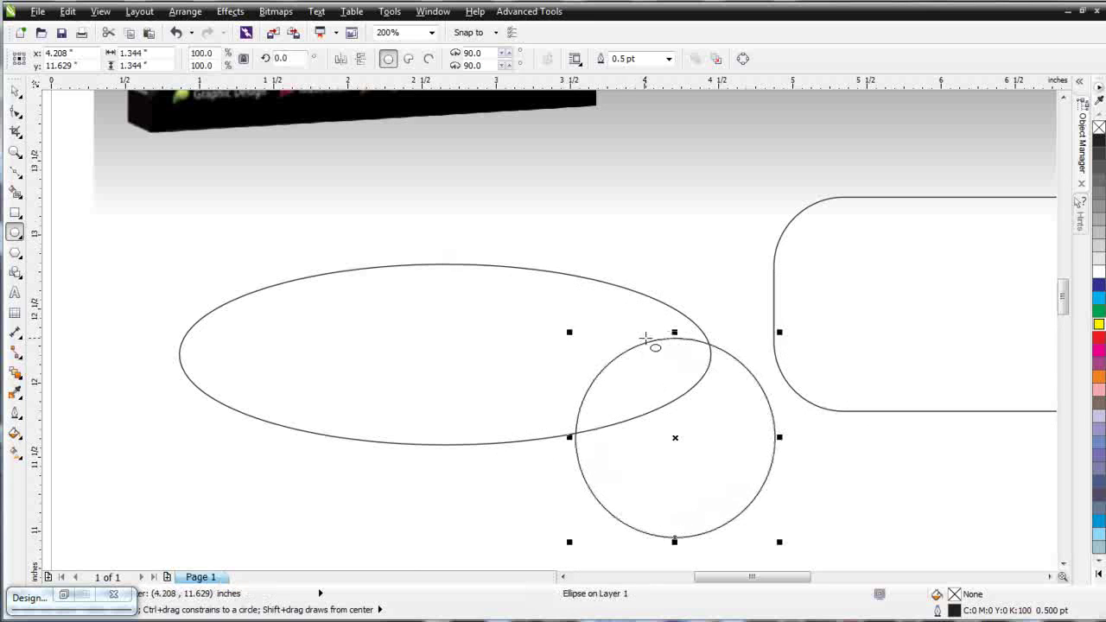
- Try reshaping the circle into a pie of about 214 degrees by moving its node, and undo the change
click(15, 111)
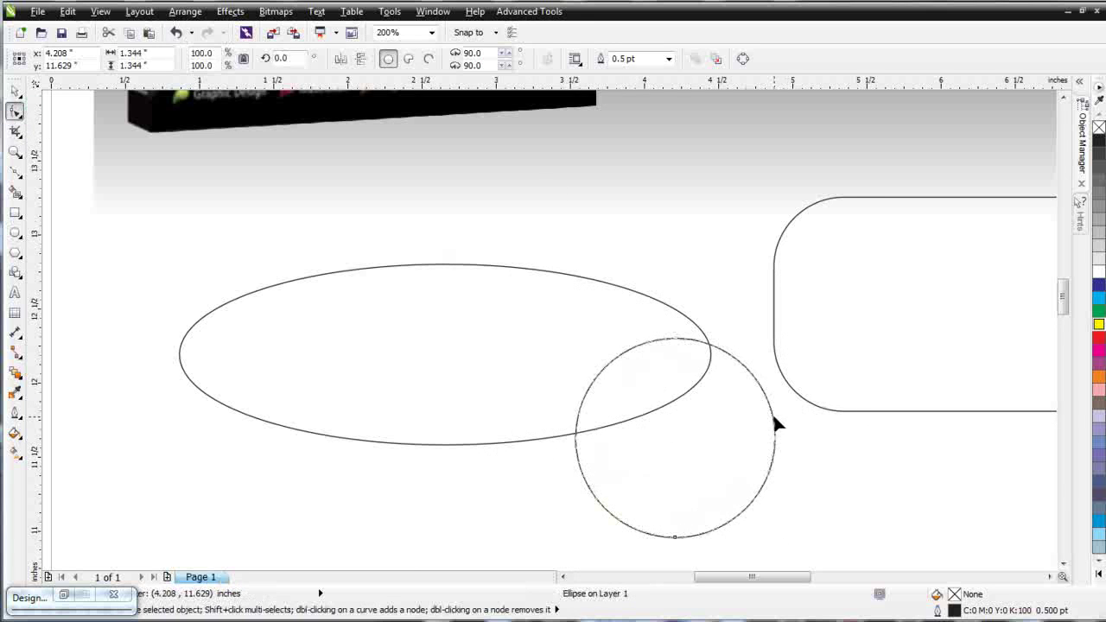
drag(675, 539, 619, 356)
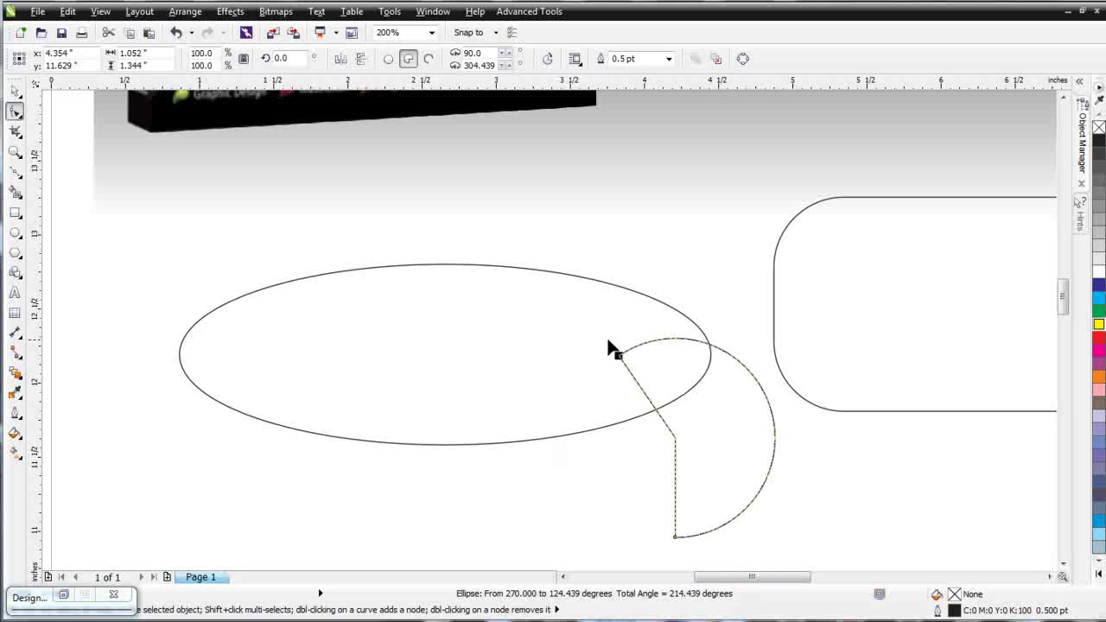
key(ctrl+z)
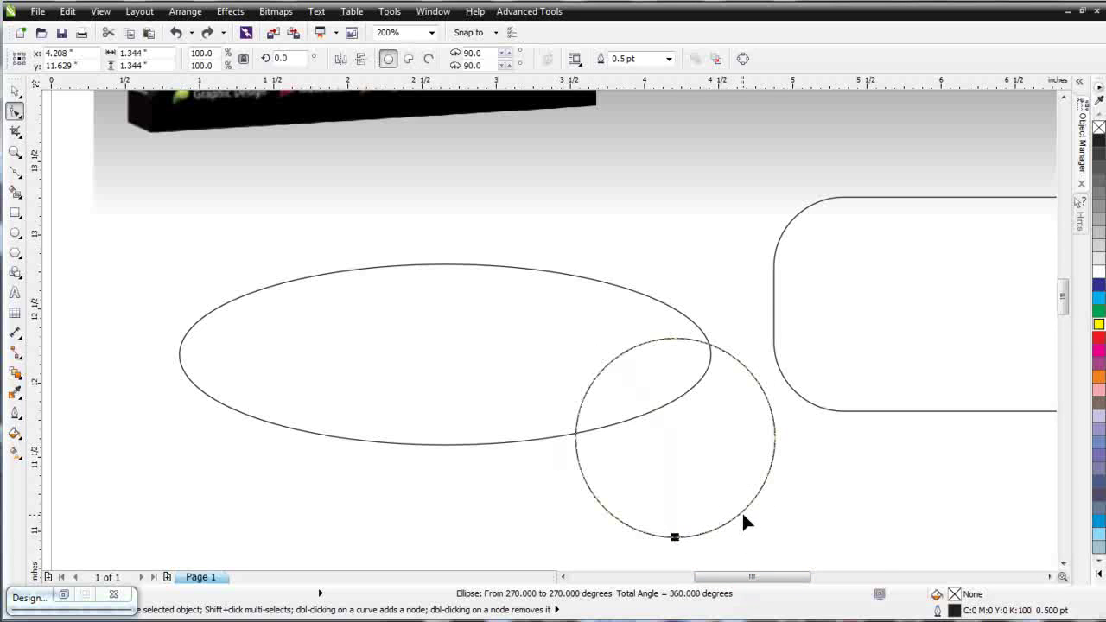
- Move the circle below the ellipse and delete all three shapes: the circle, the ellipse and the rounded rectangle
key(F3)
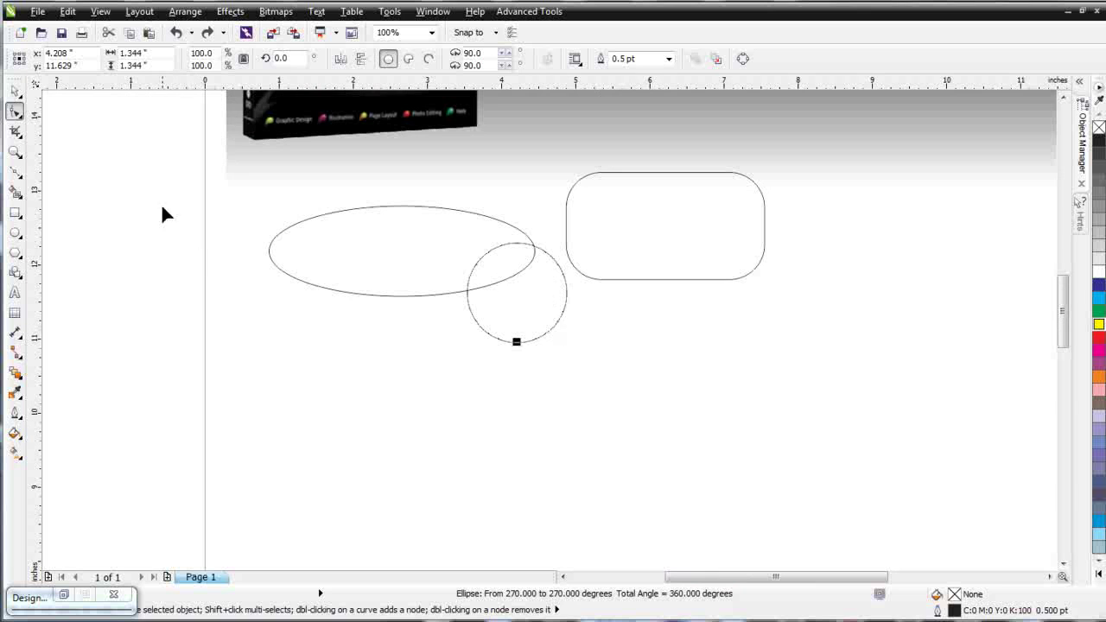
click(16, 90)
drag(510, 302, 434, 445)
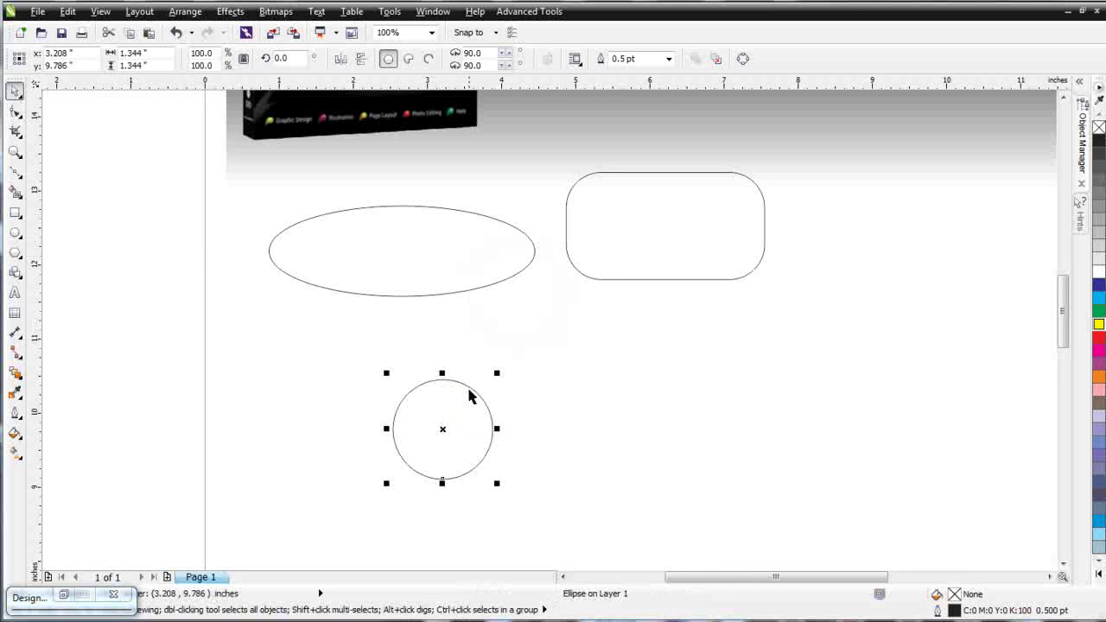
key(Delete)
click(372, 263)
key(Delete)
click(679, 259)
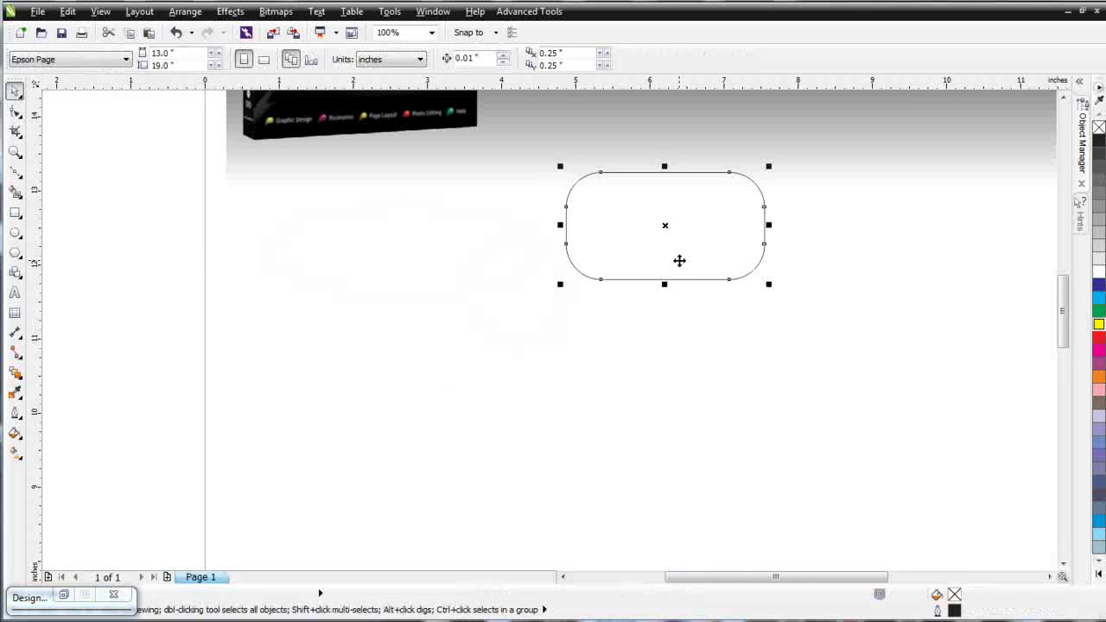
key(Delete)
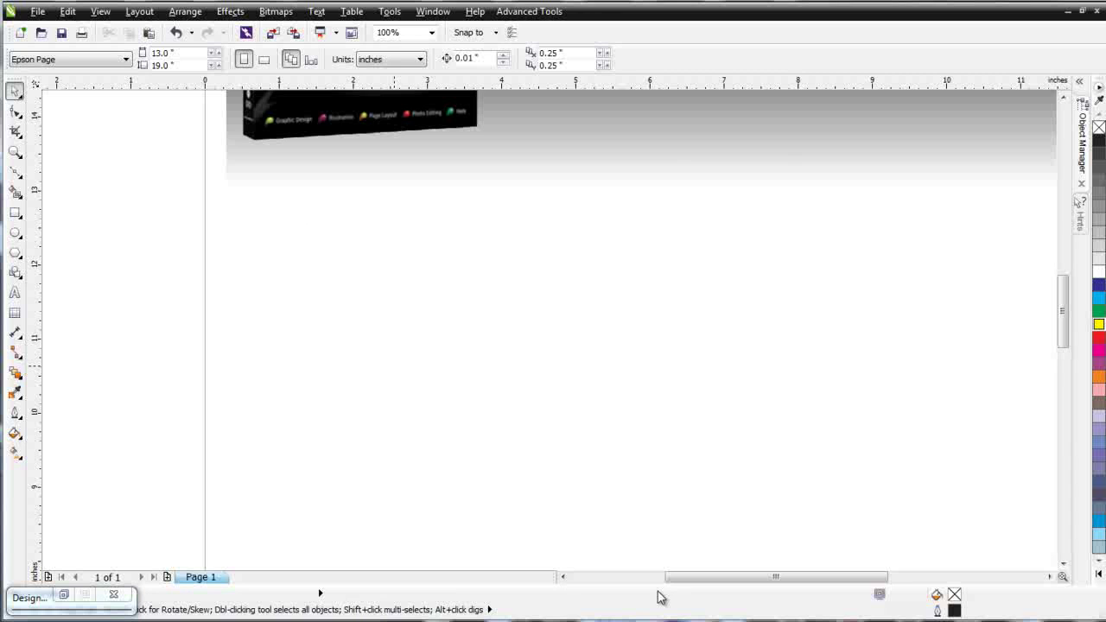
- Draw a polygon about 3.47 by 3.3 inches in the empty area below the banner and set its number of sides to 15
click(15, 252)
scroll(852, 440, down, 1)
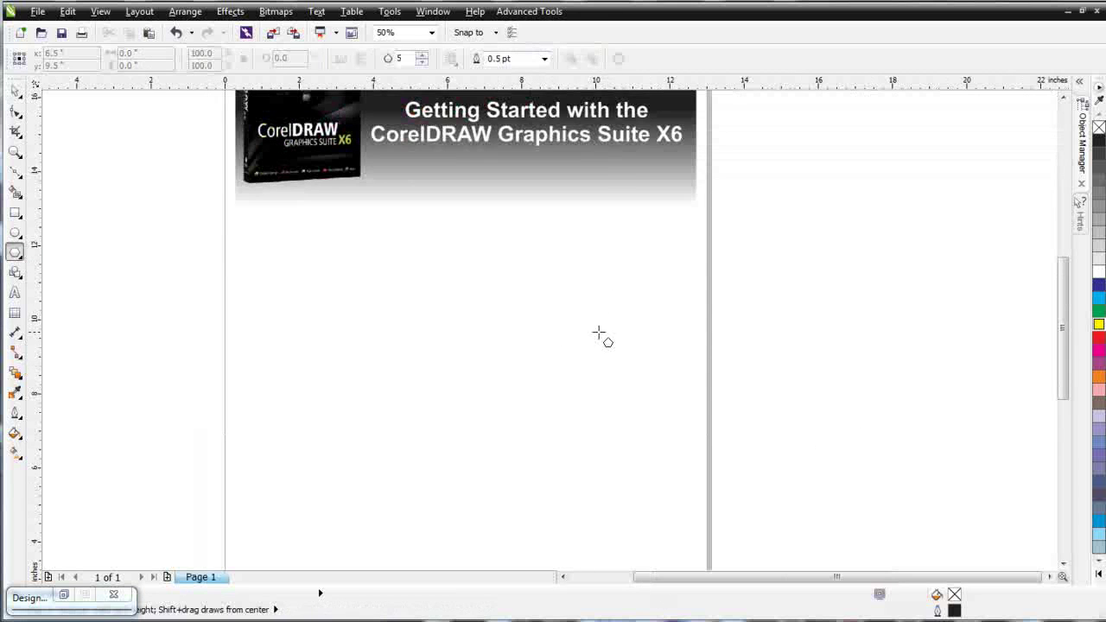
mouse_move(354, 329)
mouse_down()
mouse_move(589, 473)
mouse_move(646, 461)
mouse_move(501, 450)
mouse_move(493, 442)
mouse_move(506, 437)
mouse_move(440, 360)
mouse_move(525, 399)
mouse_move(439, 252)
mouse_move(555, 279)
mouse_move(420, 302)
mouse_move(395, 346)
mouse_up()
drag(474, 395, 485, 402)
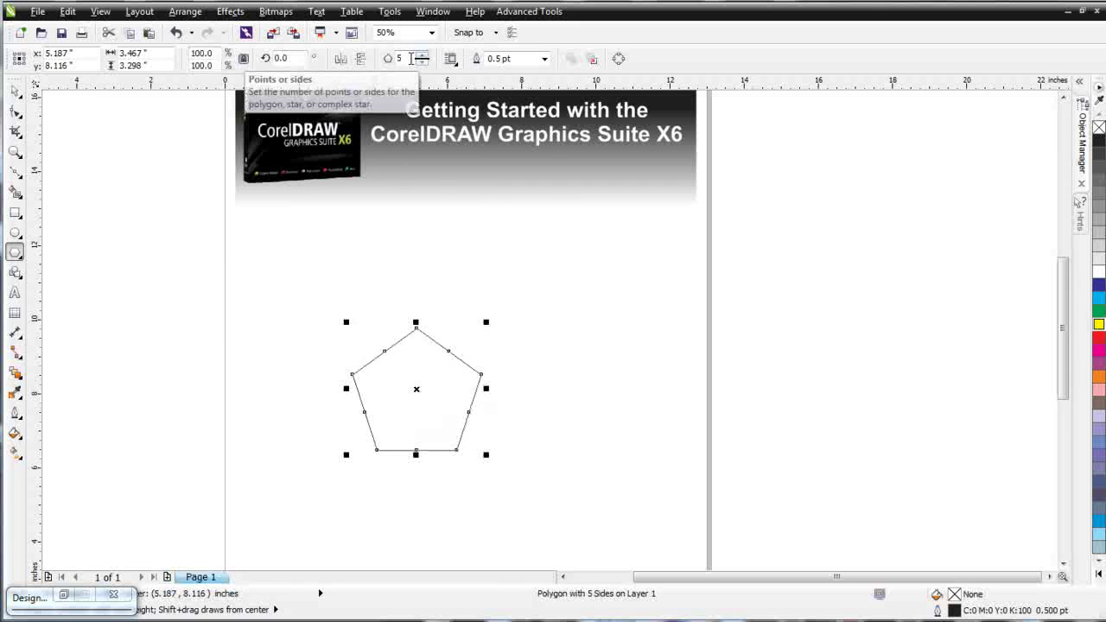
double_click(411, 58)
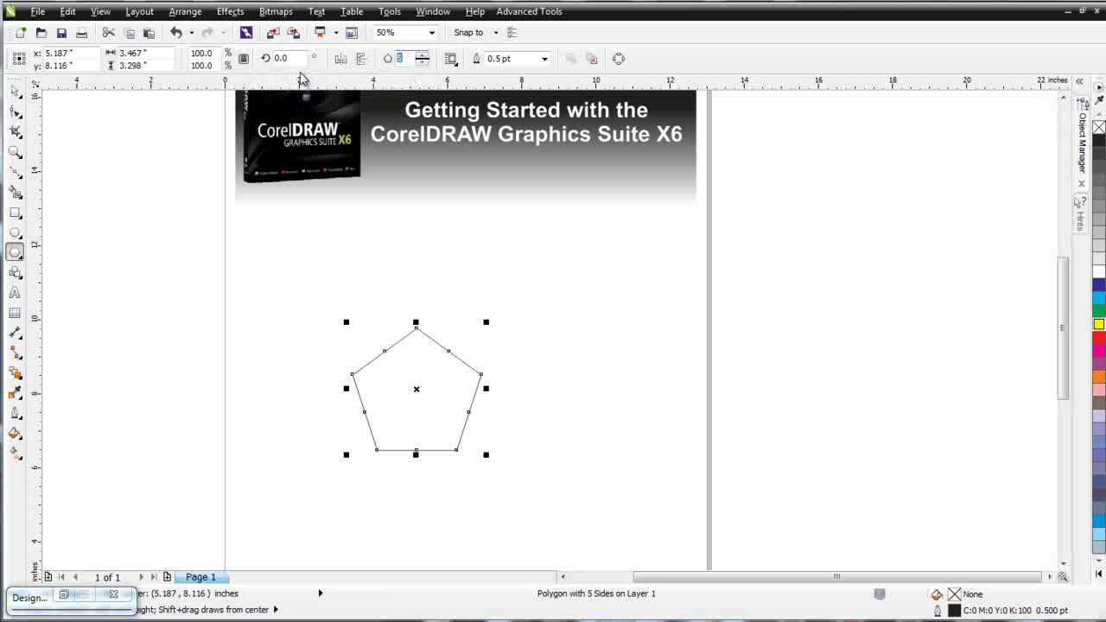
text(15)
key(Return)
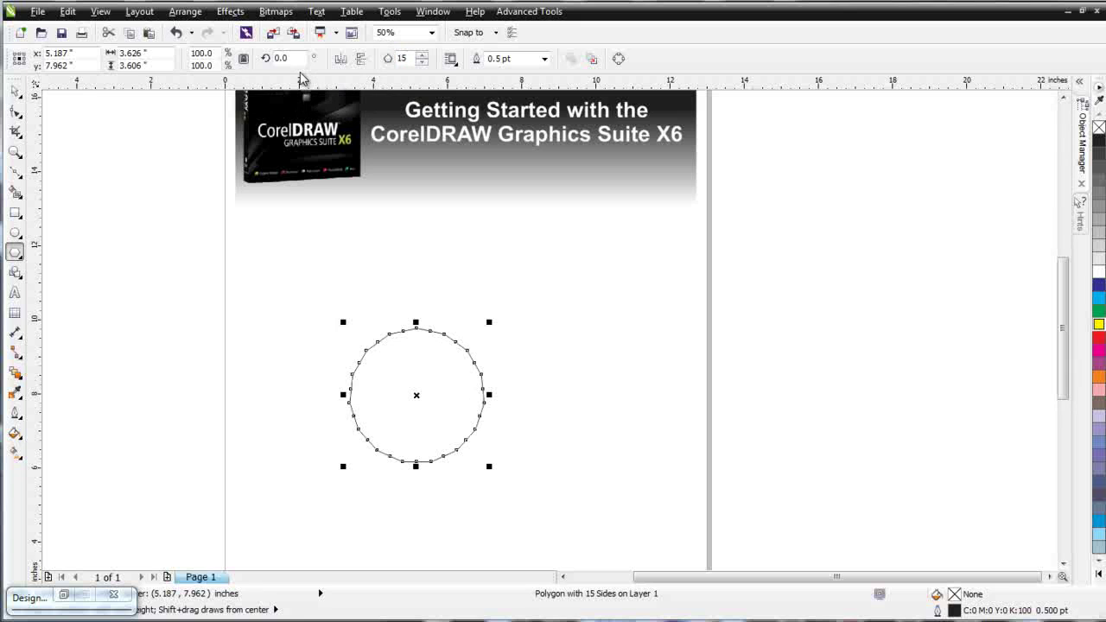
- Increase the polygon's number of sides to 25
click(421, 54)
click(422, 54)
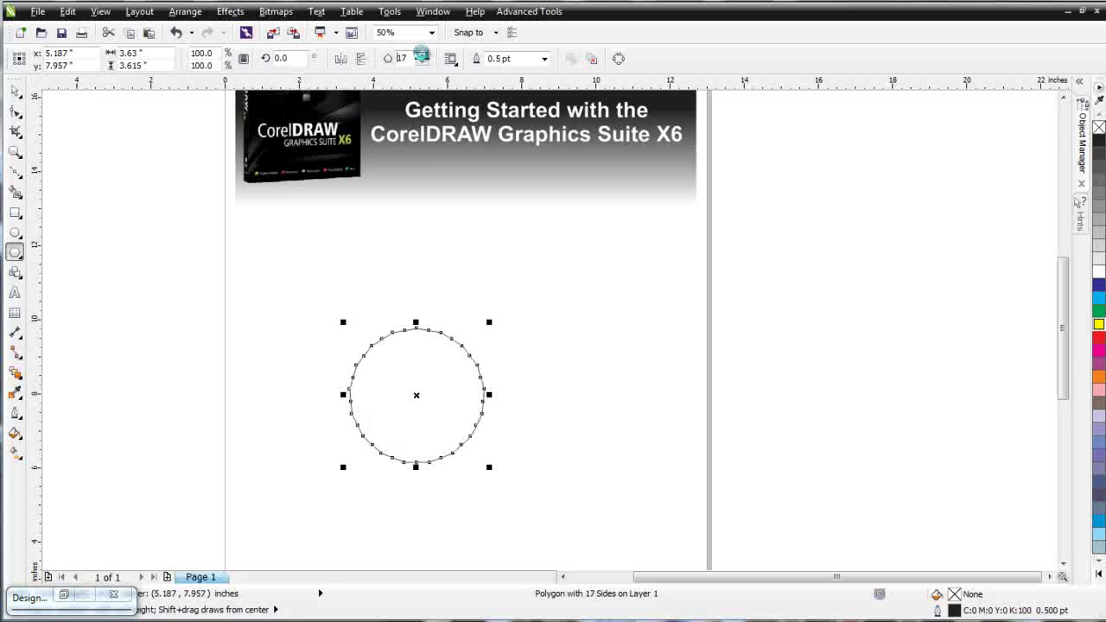
click(422, 55)
click(422, 54)
click(422, 54)
click(422, 55)
click(422, 55)
click(422, 55)
click(421, 54)
click(422, 54)
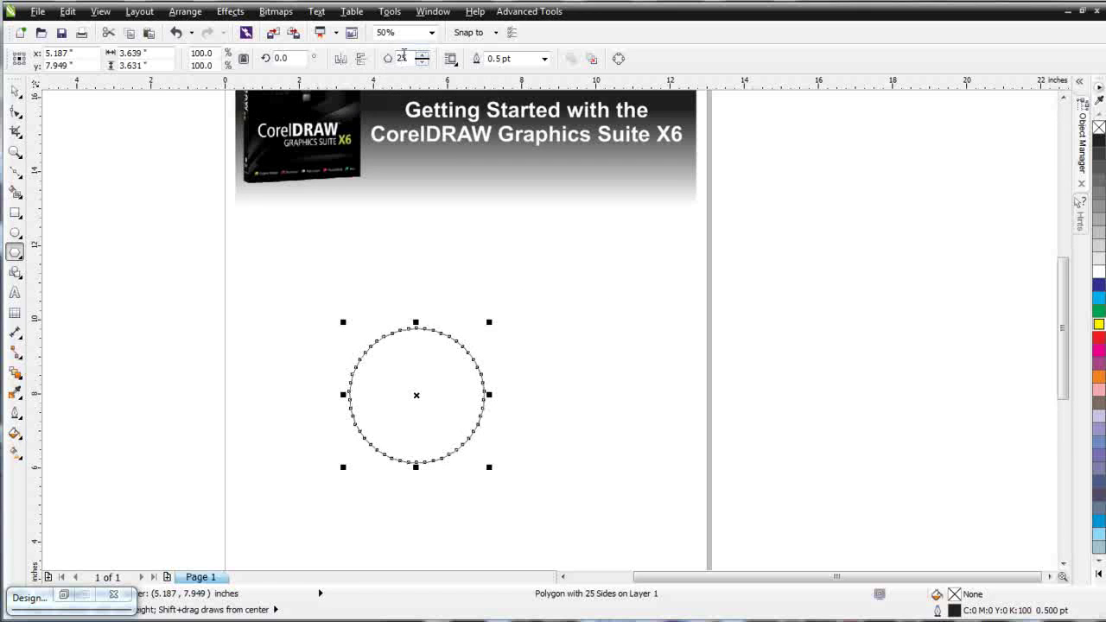
- Try reshaping the polygon into a starburst by pulling one node outward and a neighbouring node toward the centre, and undo the changes
click(16, 112)
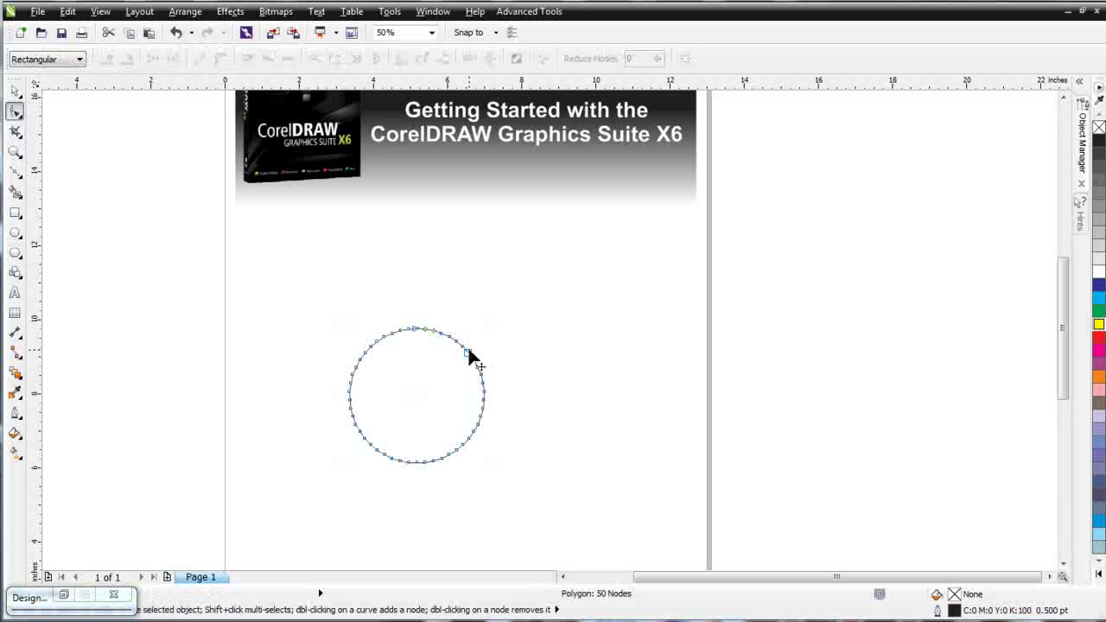
drag(469, 351, 549, 288)
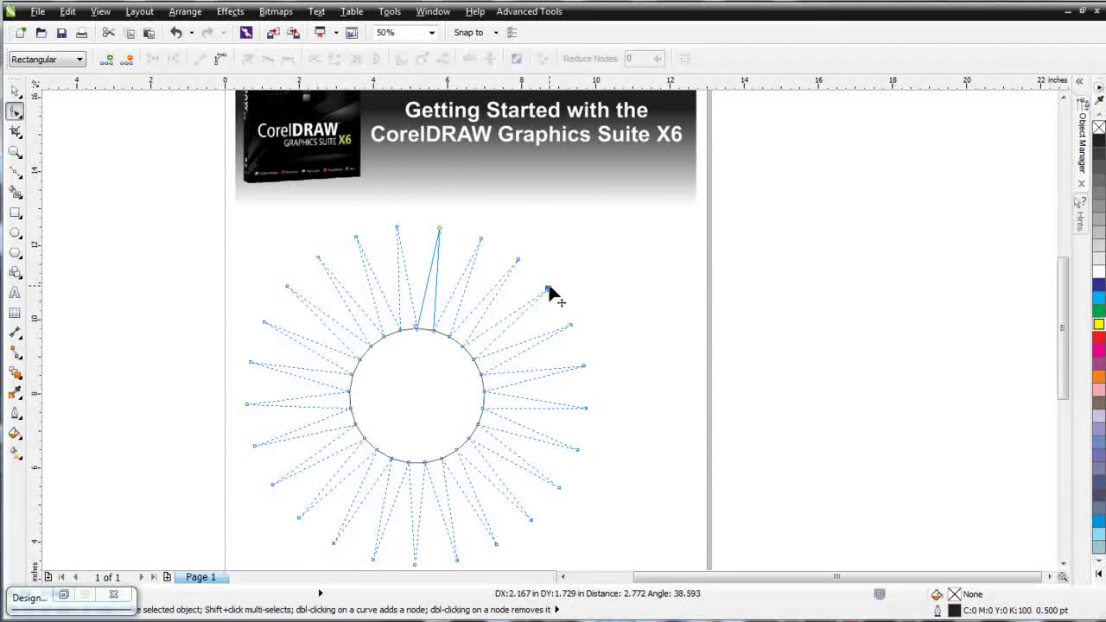
drag(550, 289, 580, 250)
drag(464, 354, 429, 382)
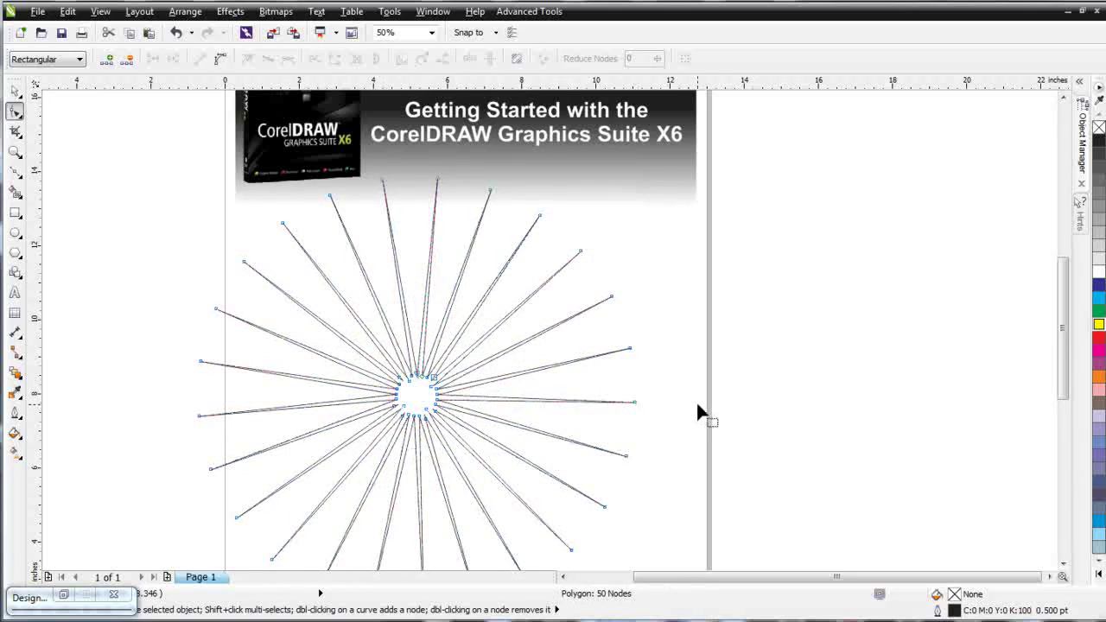
key(ctrl+z)
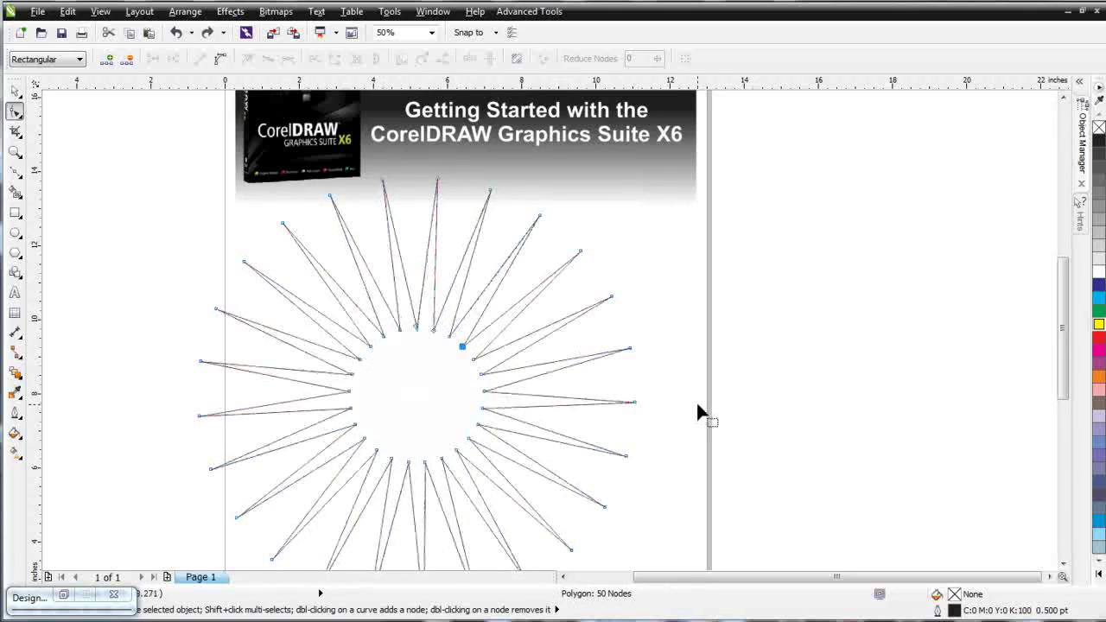
key(ctrl+z)
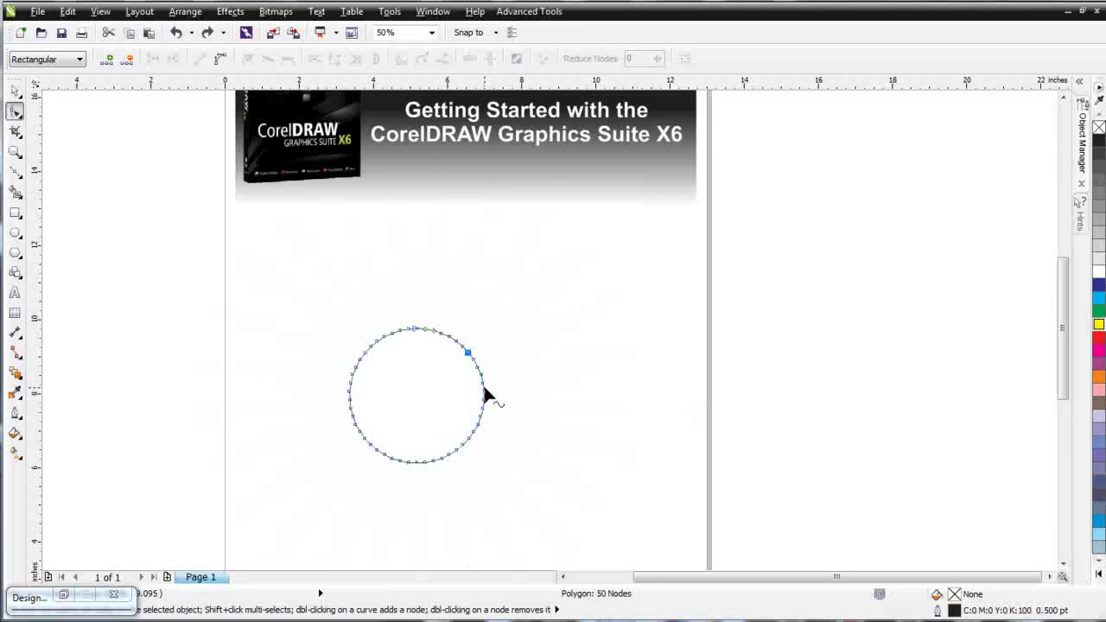
- Pull the polygon's right side node outward to form long spikes, add two nodes on the spike's lower edge and move the outer one downward
drag(484, 391, 658, 387)
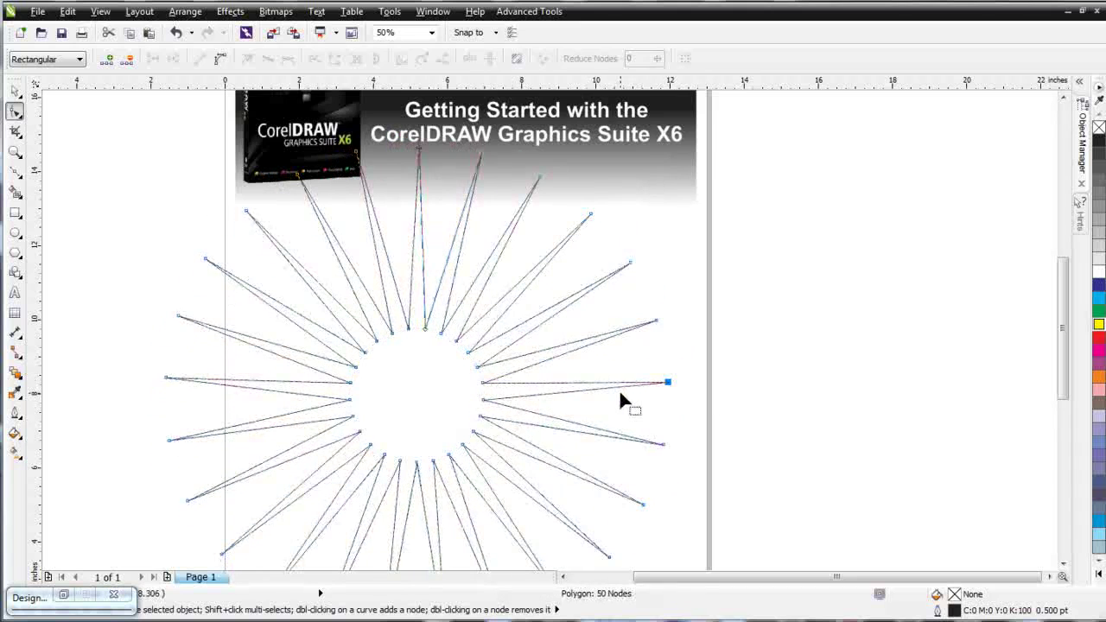
double_click(622, 387)
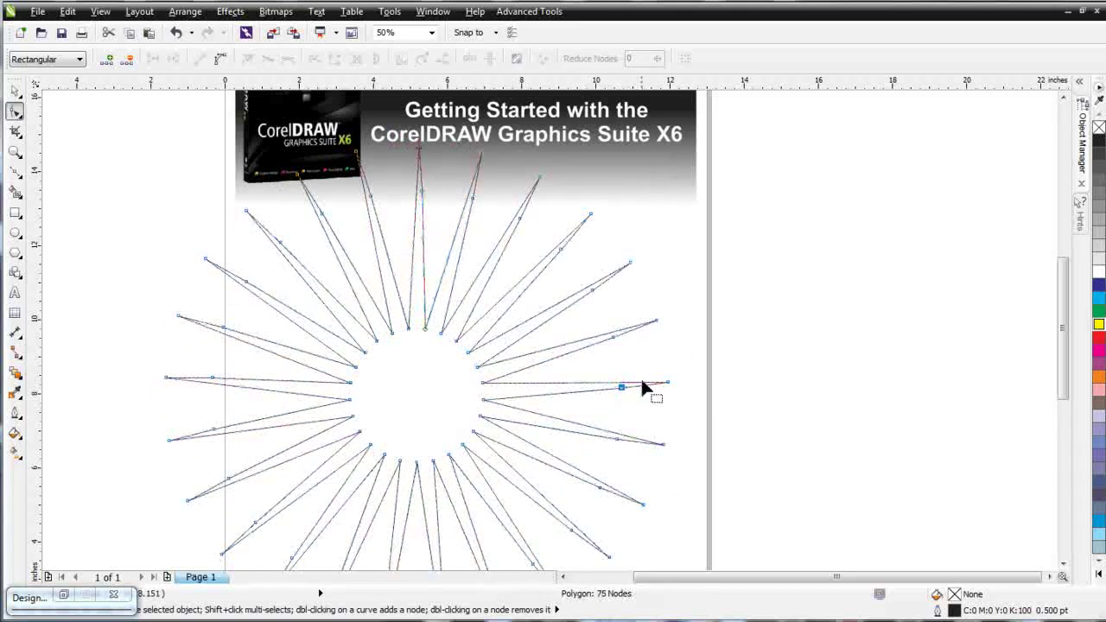
double_click(632, 387)
drag(632, 387, 636, 394)
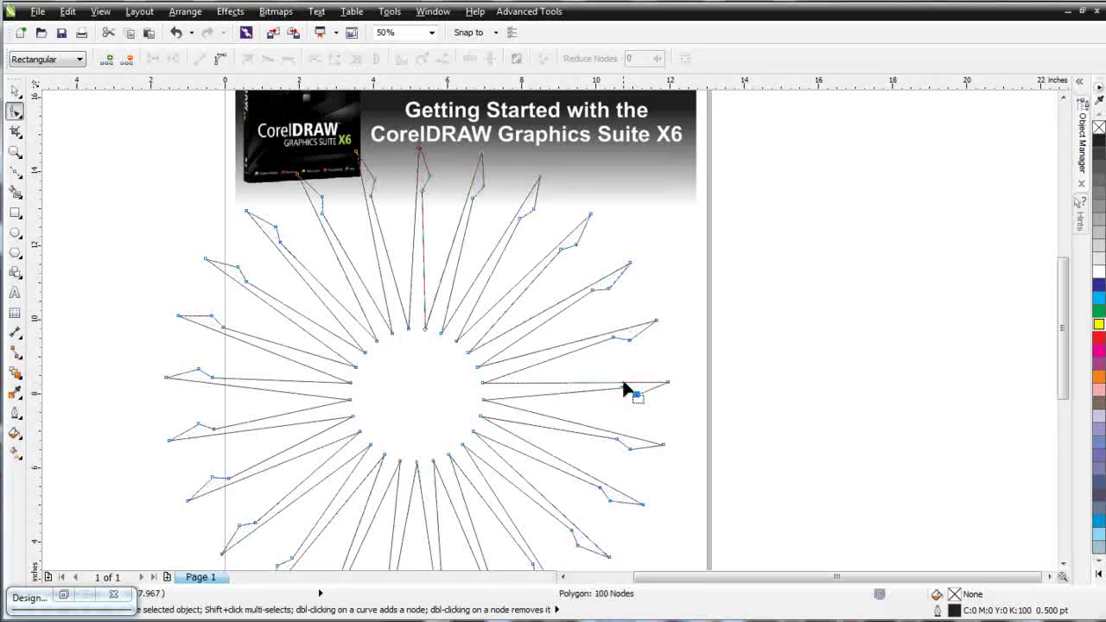
- Add two nodes on the upper edge of the horizontal right spike and move the outer one upward to complete the arrowhead tips
scroll(632, 390, up, 1)
double_click(527, 331)
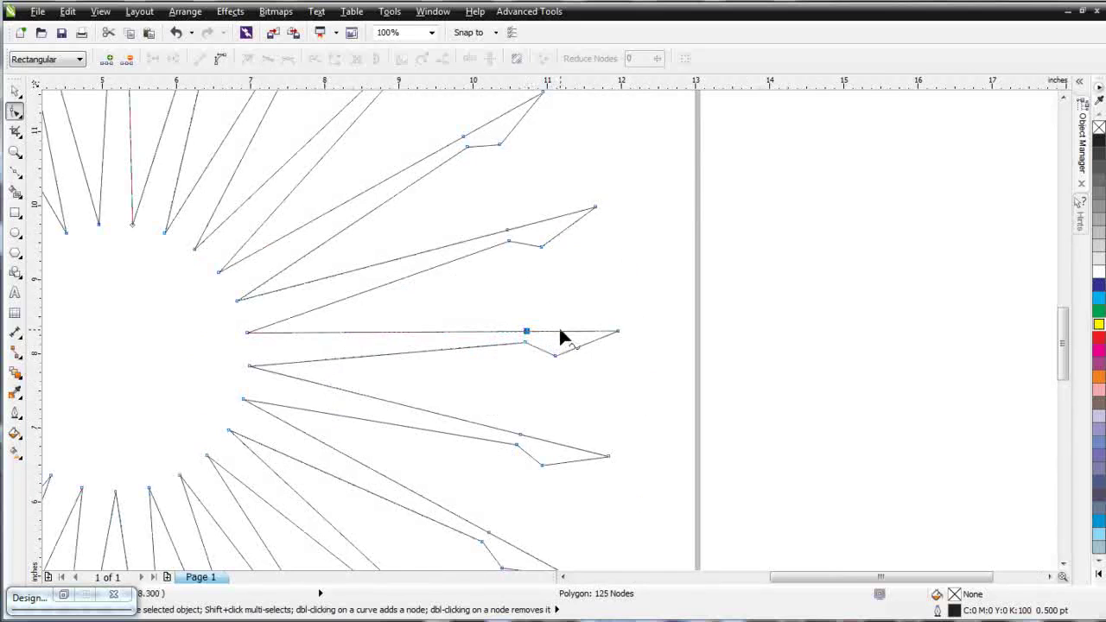
double_click(560, 330)
drag(560, 331, 553, 314)
click(527, 332)
- Fill the arrow-tipped starburst with black
key(F3)
scroll(504, 327, down, 1)
scroll(543, 326, up, 1)
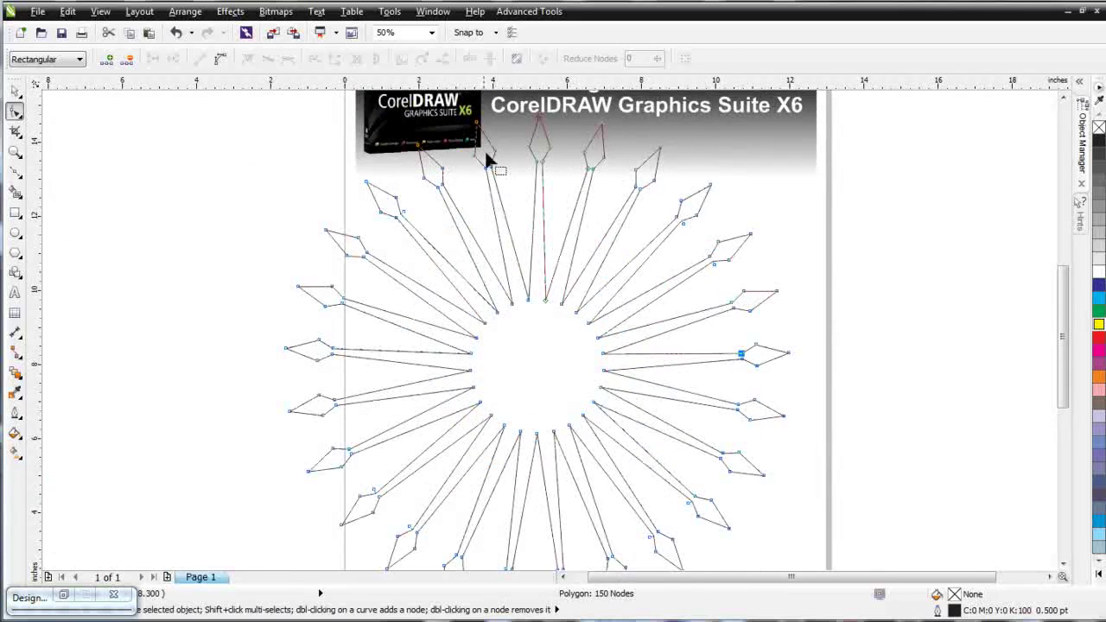
key(F3)
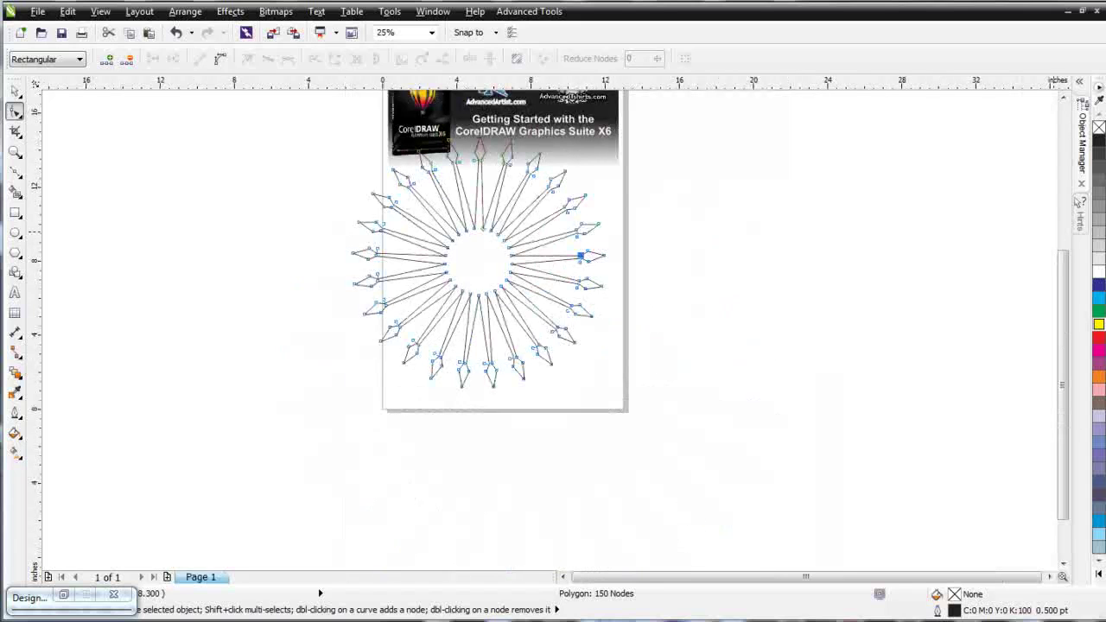
click(1099, 142)
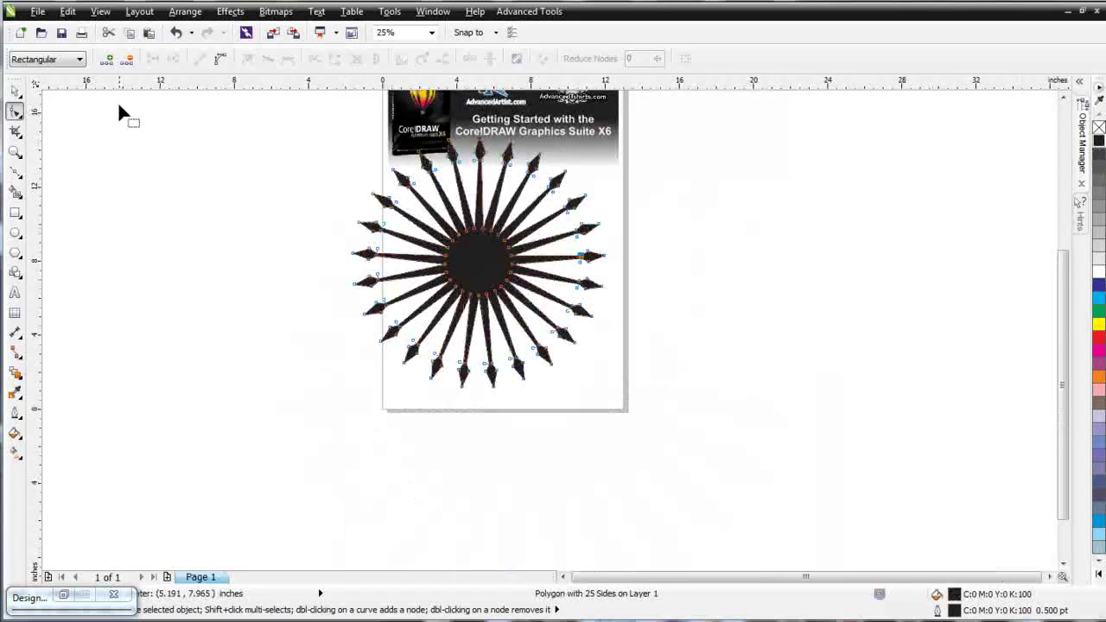
- Move the black starburst off the page to the right and delete it
click(15, 91)
drag(472, 252, 760, 275)
key(Delete)
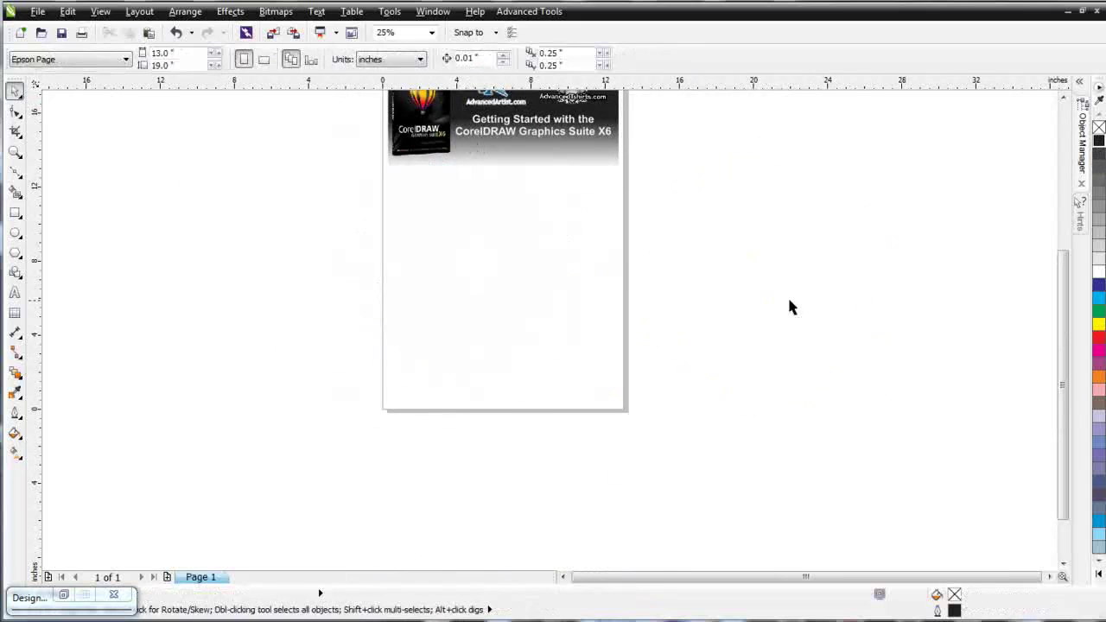
- Draw a five-pointed star about 5.35 by 5.09 inches in the page's empty lower area with the Star tool
click(15, 253)
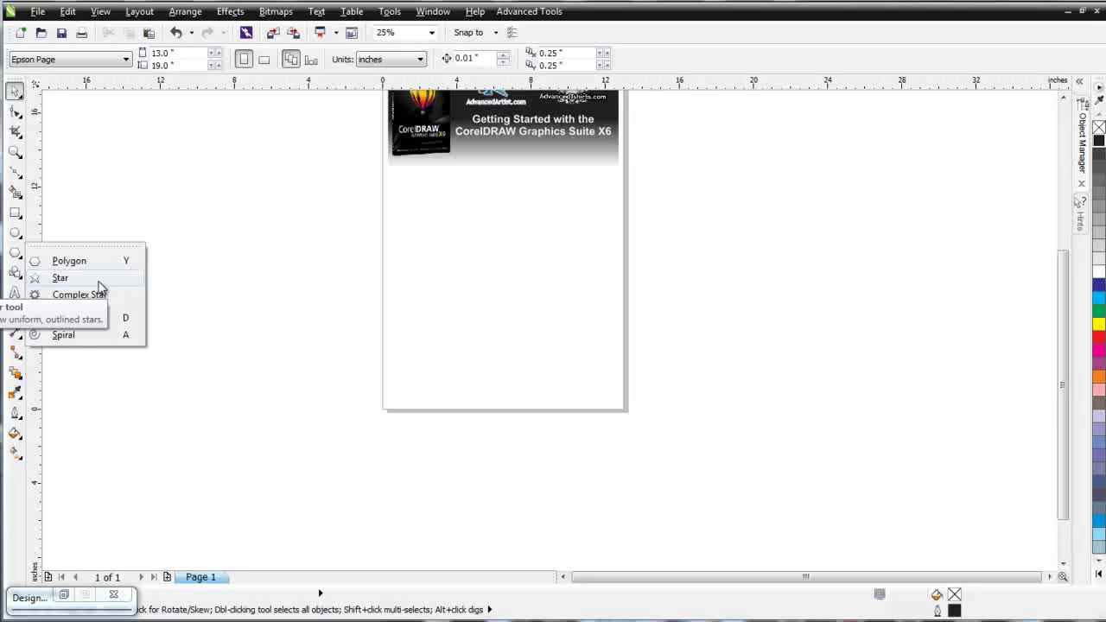
click(60, 277)
drag(443, 251, 549, 331)
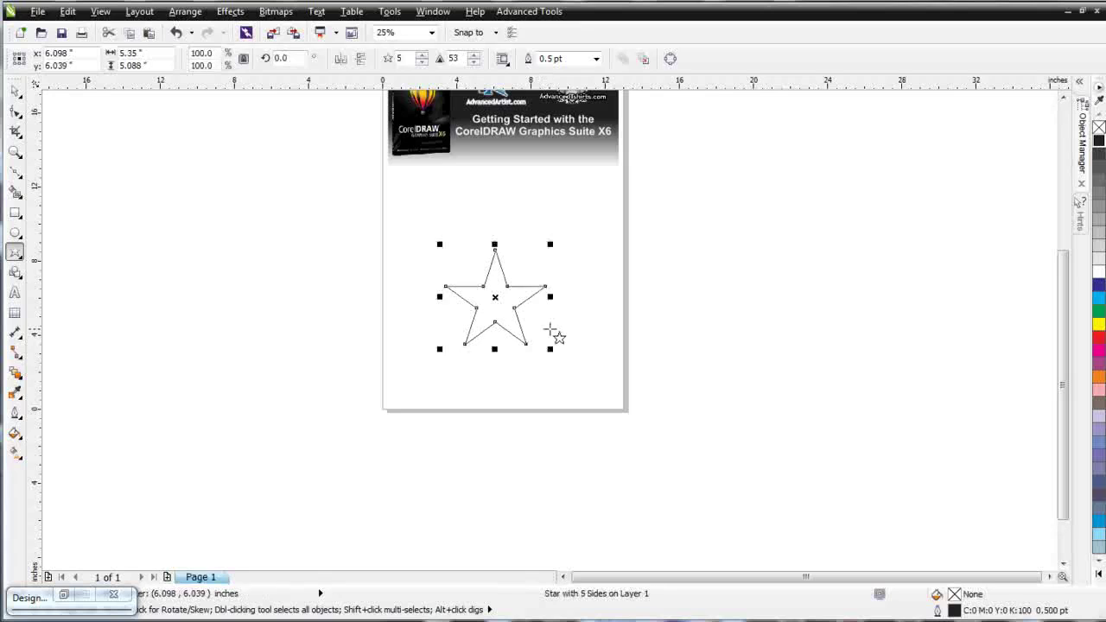
- Set the star's number of points to 8 and its sharpness to 65
double_click(400, 57)
text(8)
key(Return)
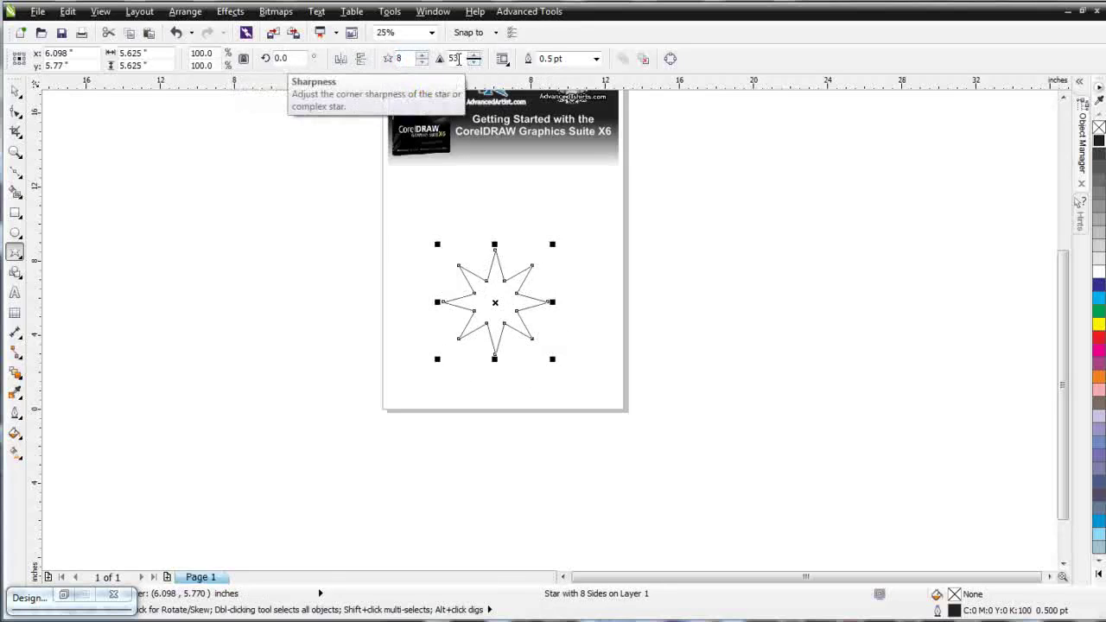
double_click(458, 58)
text(6)
key(Return)
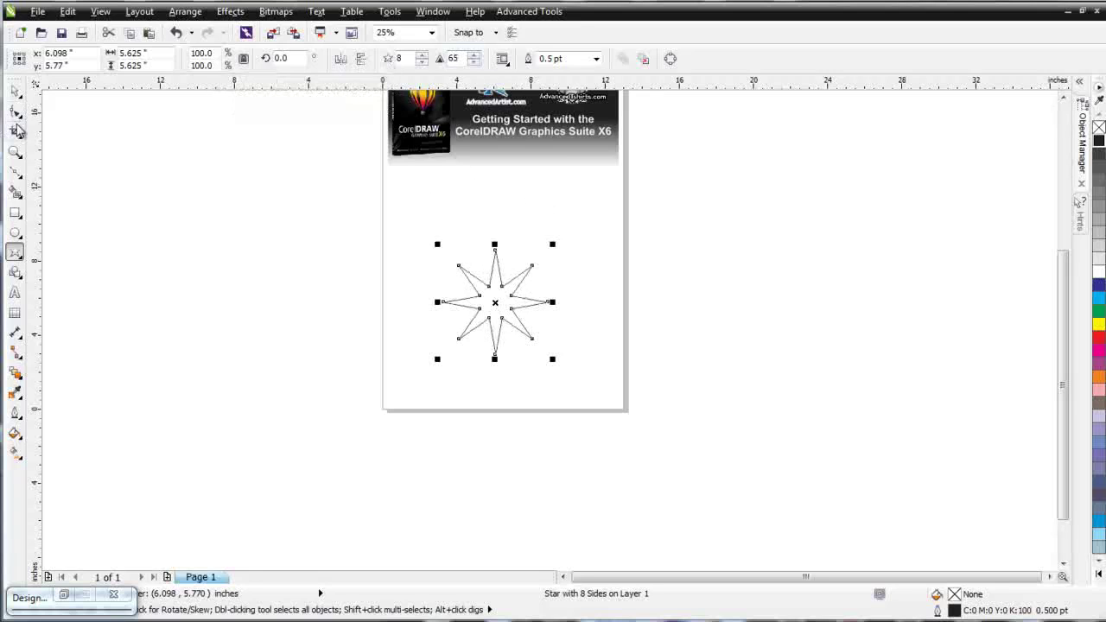
- Reduce the star's sharpness to 54 by moving one of its inner nodes outward with the Shape tool
click(14, 111)
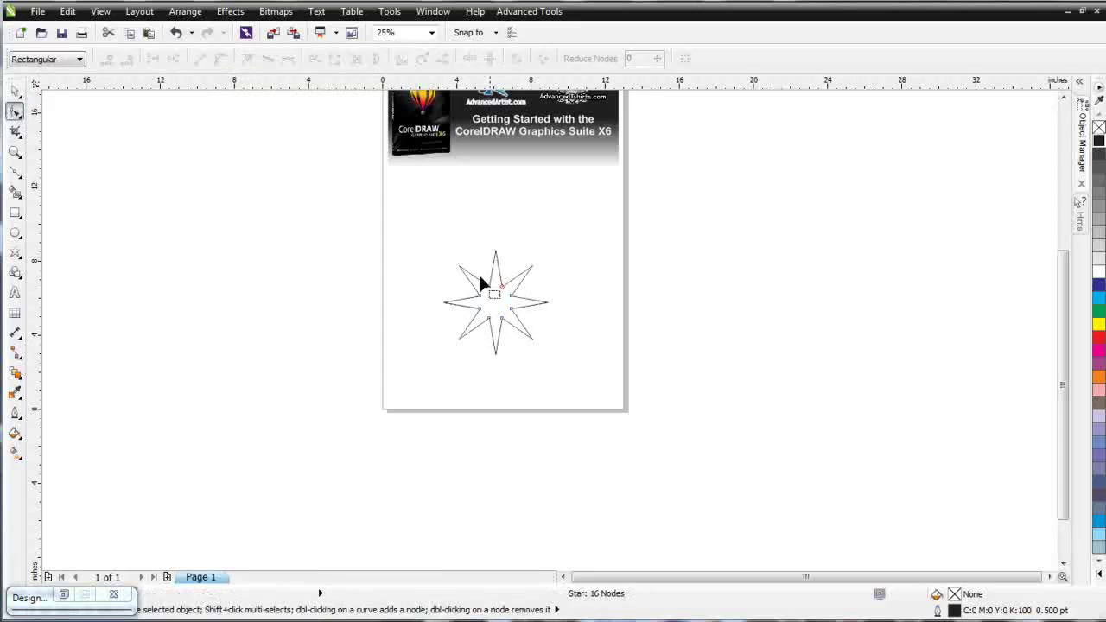
scroll(545, 333, up, 1)
scroll(548, 339, up, 1)
mouse_move(525, 304)
mouse_down()
mouse_move(544, 267)
mouse_move(498, 344)
mouse_move(524, 301)
mouse_move(500, 282)
mouse_move(581, 304)
mouse_move(615, 250)
mouse_move(527, 302)
mouse_move(573, 265)
mouse_move(545, 294)
mouse_up()
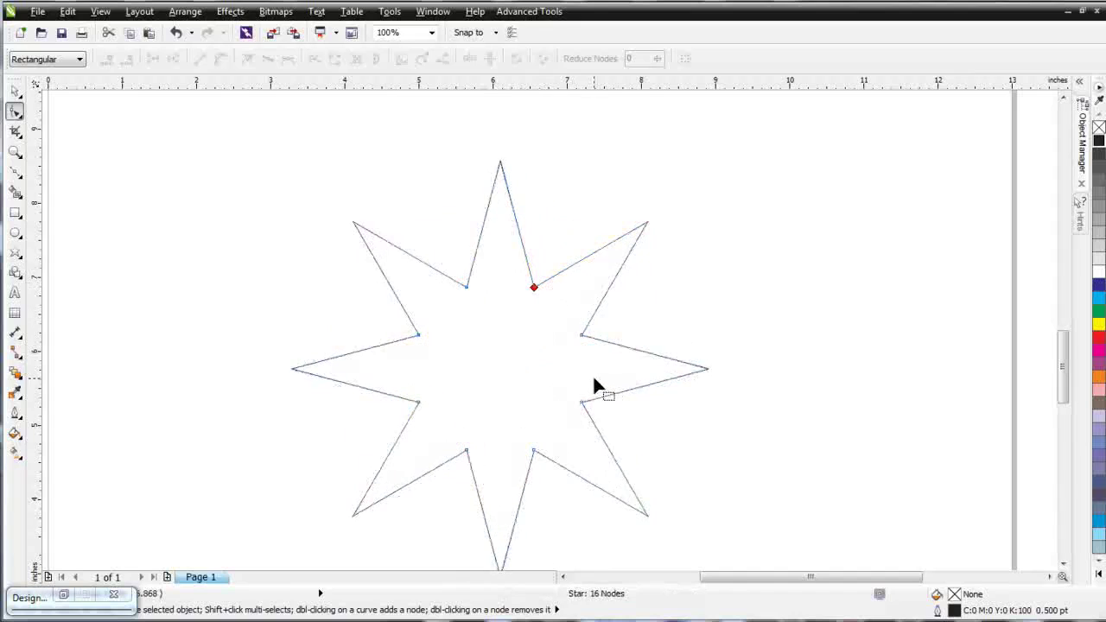
- Set the star's number of points to 5 and delete the star
click(15, 91)
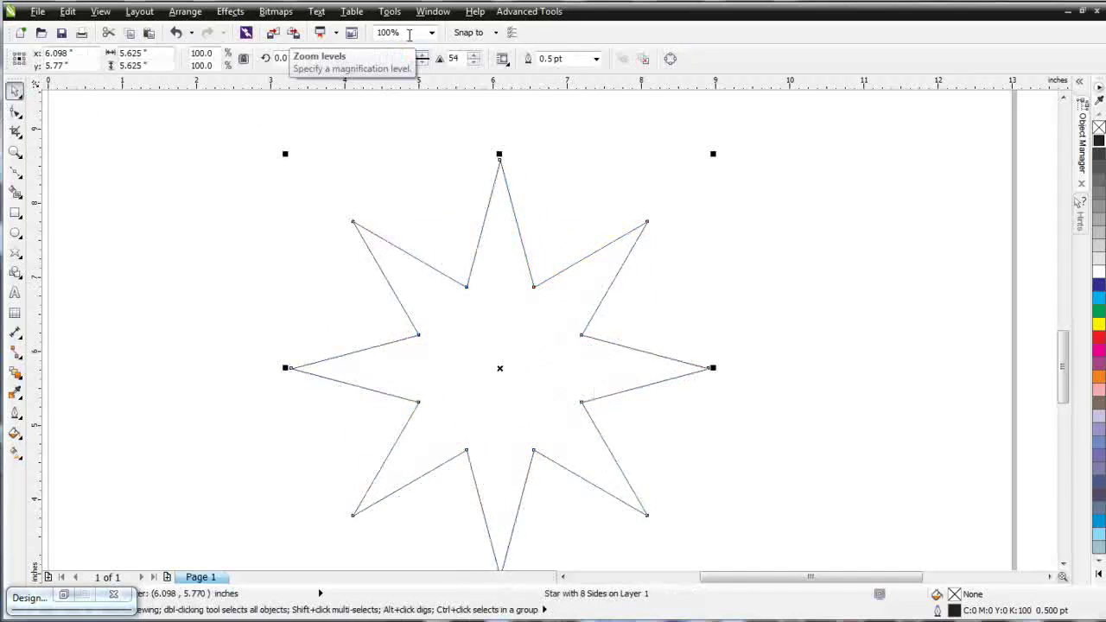
text(5)
key(Return)
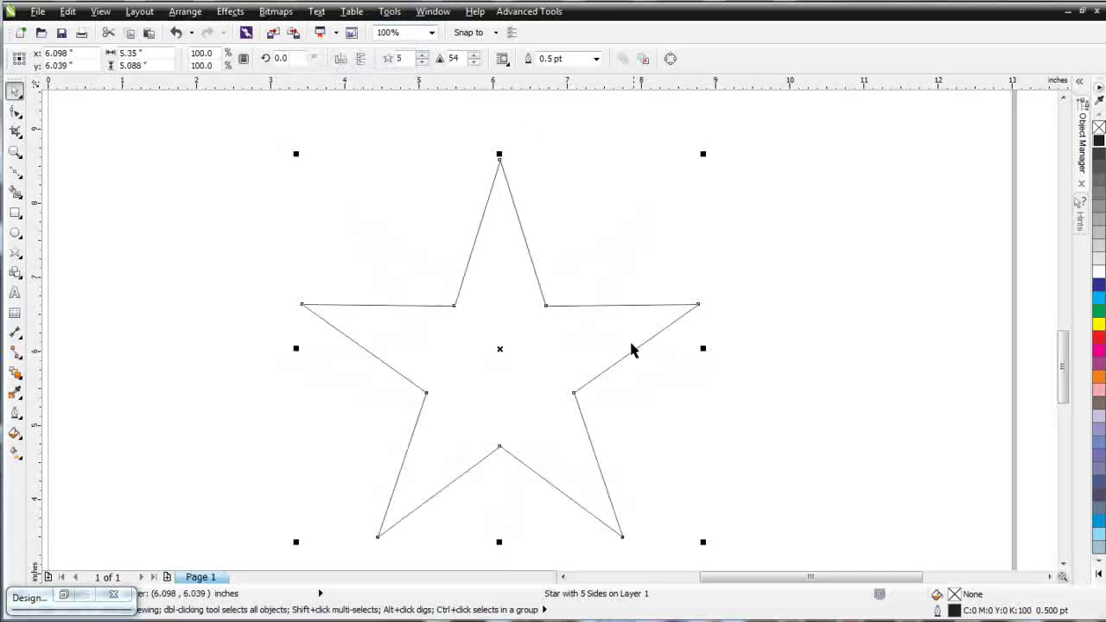
key(F3)
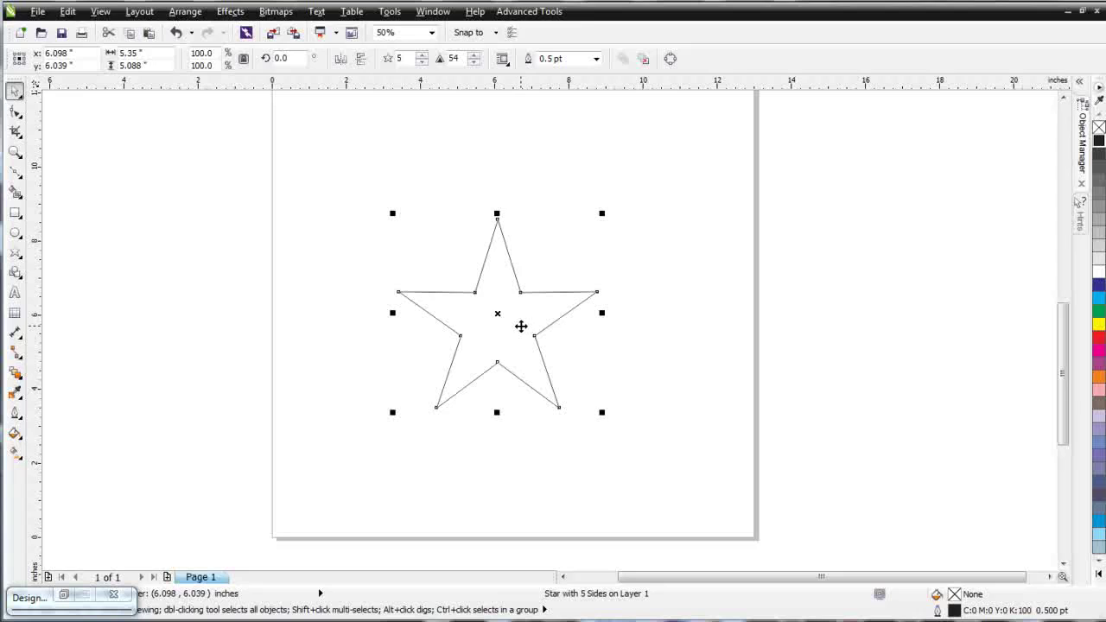
key(Delete)
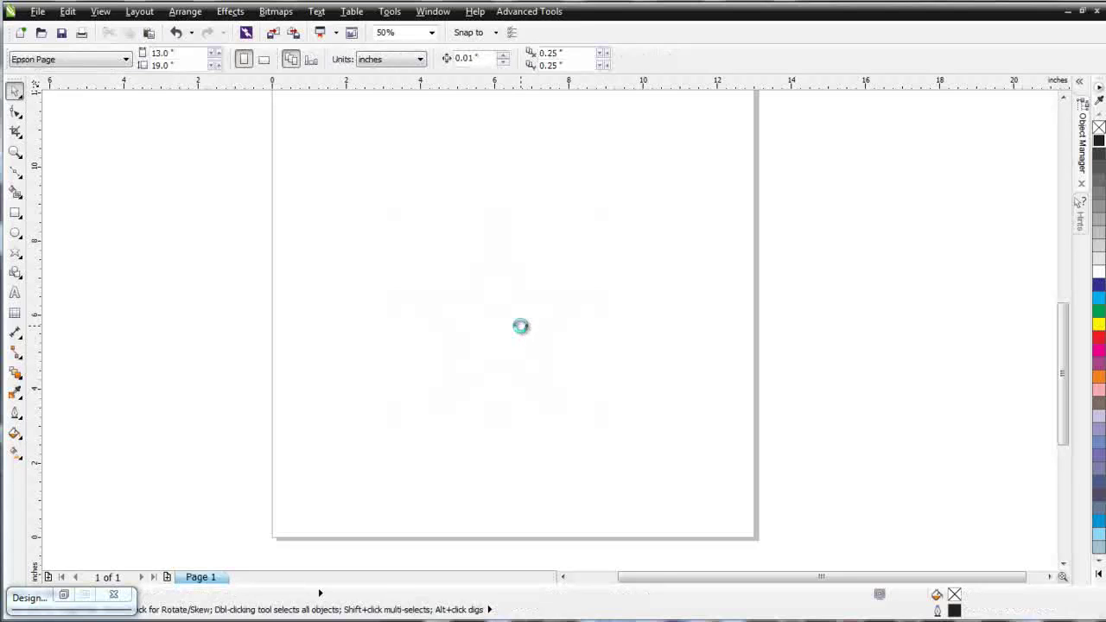
- Draw a five-sided polygon about 4.24 by 4.03 inches near the page's bottom edge and move it up and left to about (6.16, 6.03) inches
click(19, 256)
click(65, 261)
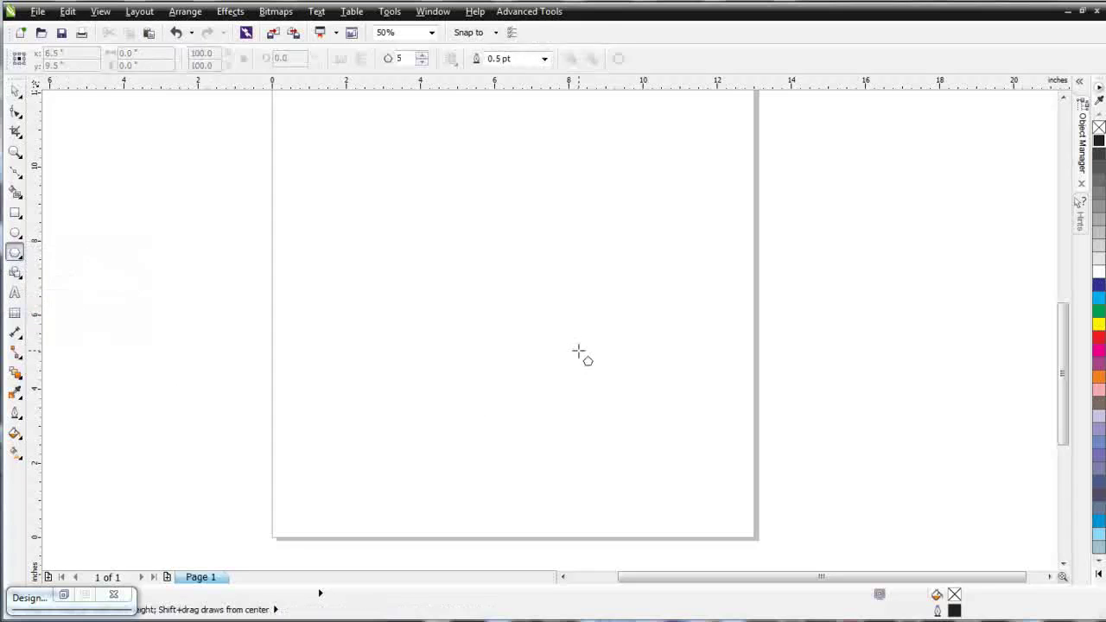
drag(485, 390, 651, 543)
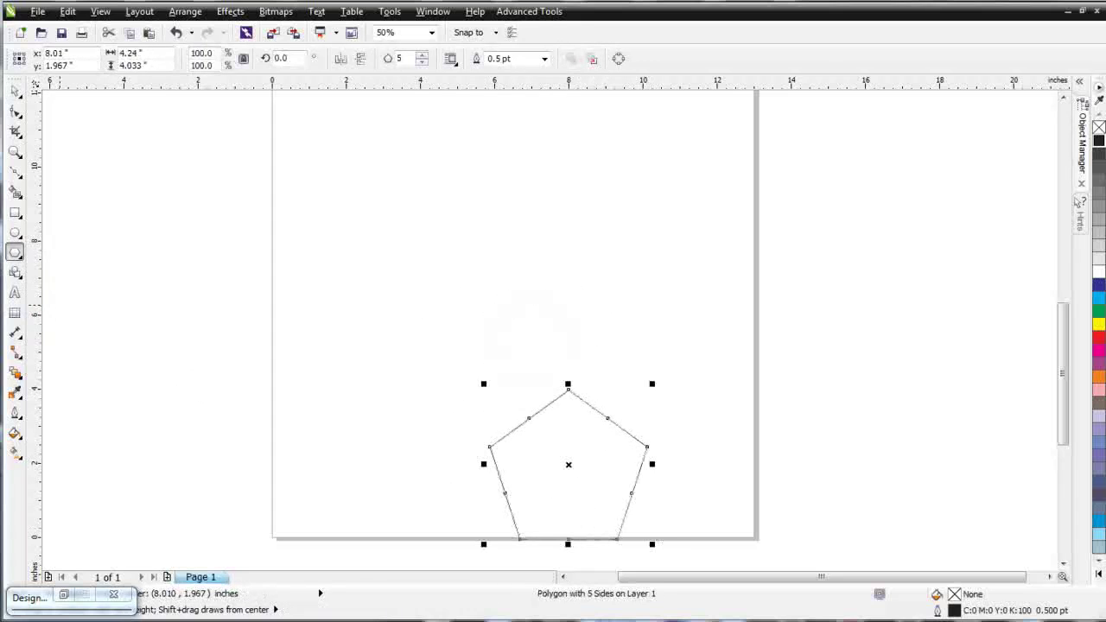
click(12, 92)
drag(573, 469, 504, 320)
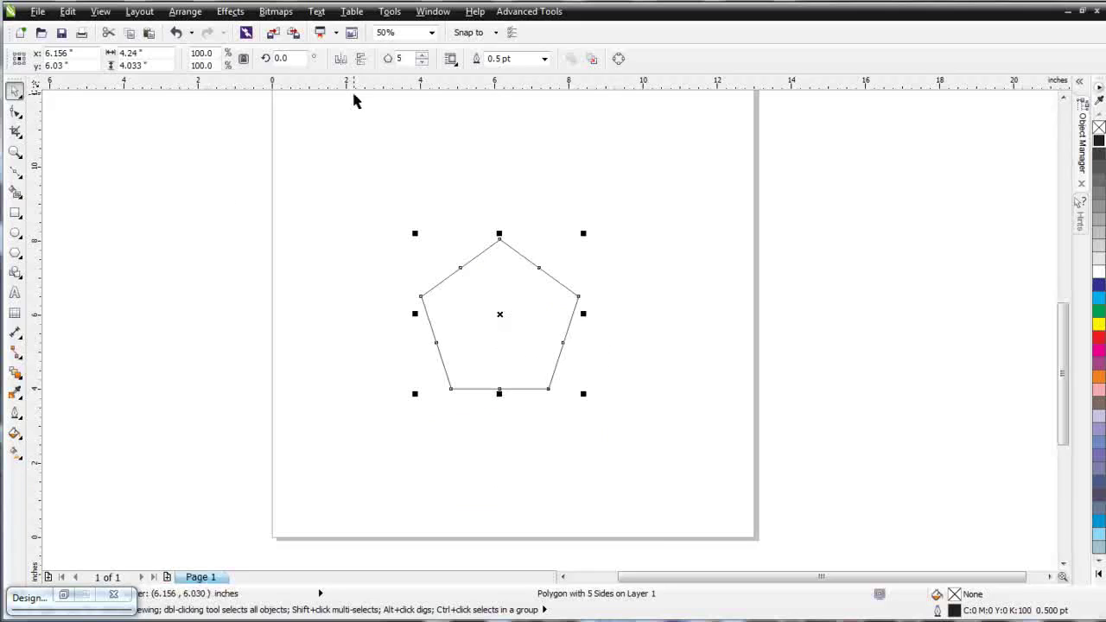
- Mirror the pentagon vertically and convert it to curves
click(363, 62)
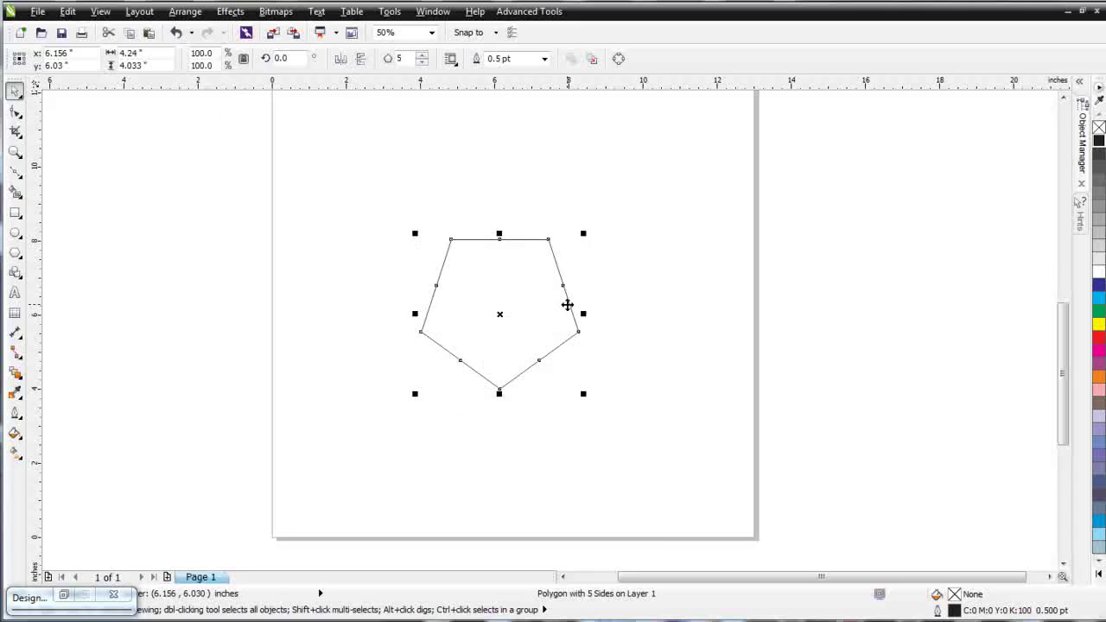
click(619, 59)
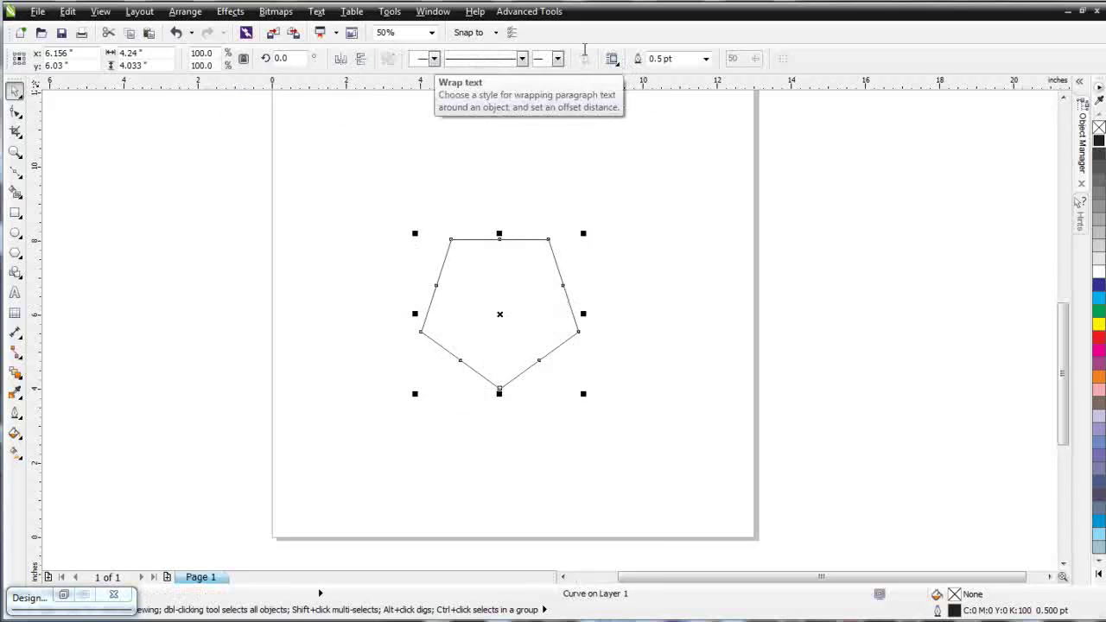
- Delete the four nodes on the pentagon's two lower edges above the bottom tip to round its lower sides
click(16, 112)
drag(427, 328, 605, 367)
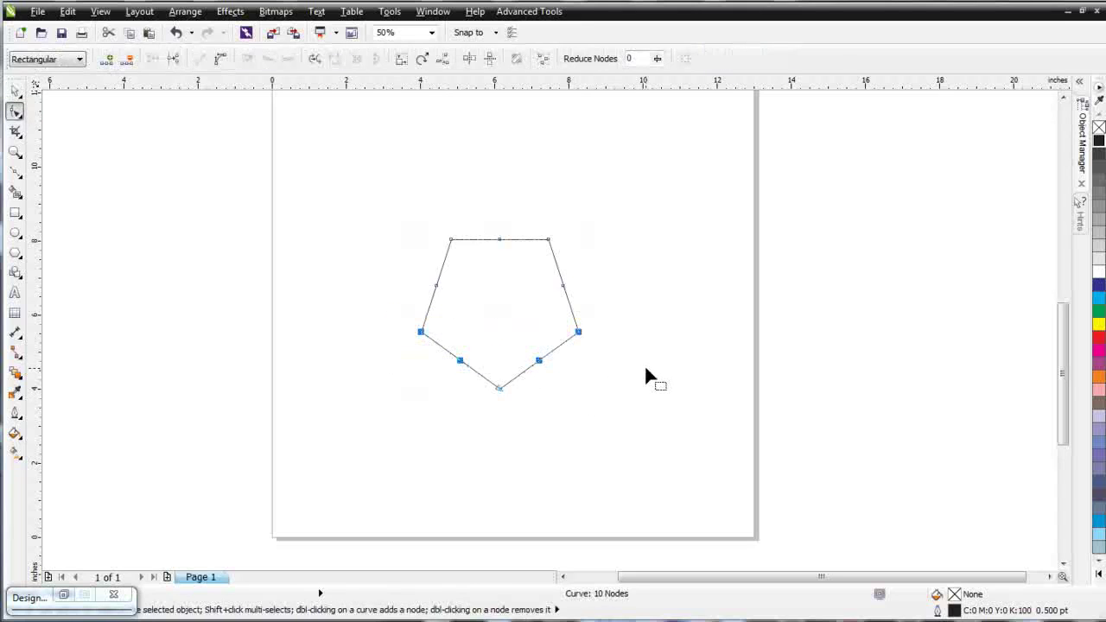
key(Delete)
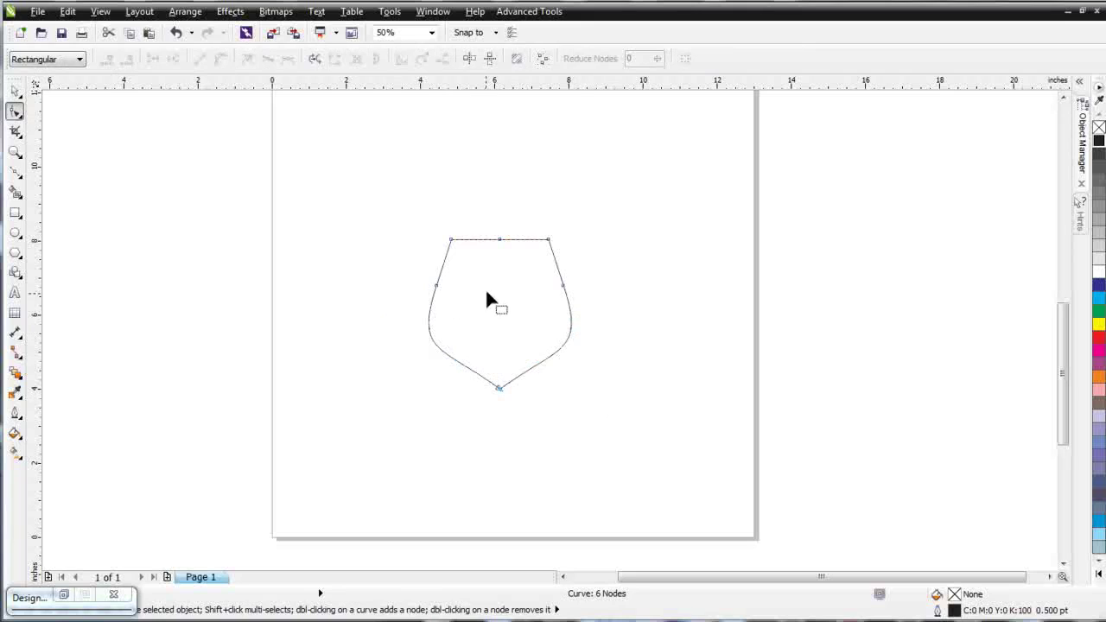
- Add a node midway on each half of the shape's top edge and raise the middle node into a peak between two shallow valleys
drag(593, 216, 486, 259)
click(108, 62)
drag(412, 218, 486, 255)
click(108, 58)
click(579, 271)
double_click(556, 263)
drag(499, 241, 474, 253)
click(531, 237)
click(499, 303)
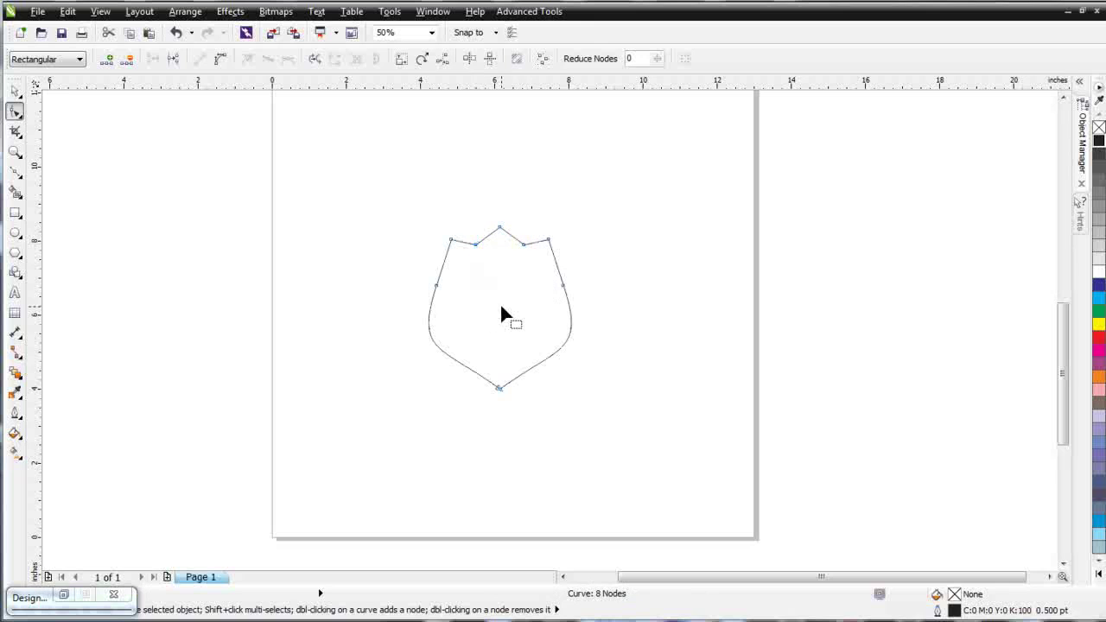
- Add an extra node beside each of the two top valley nodes and delete both resulting pairs to smooth the valleys into curves
scroll(486, 259, up, 1)
double_click(540, 304)
drag(512, 277, 541, 320)
key(Delete)
double_click(637, 308)
click(654, 276)
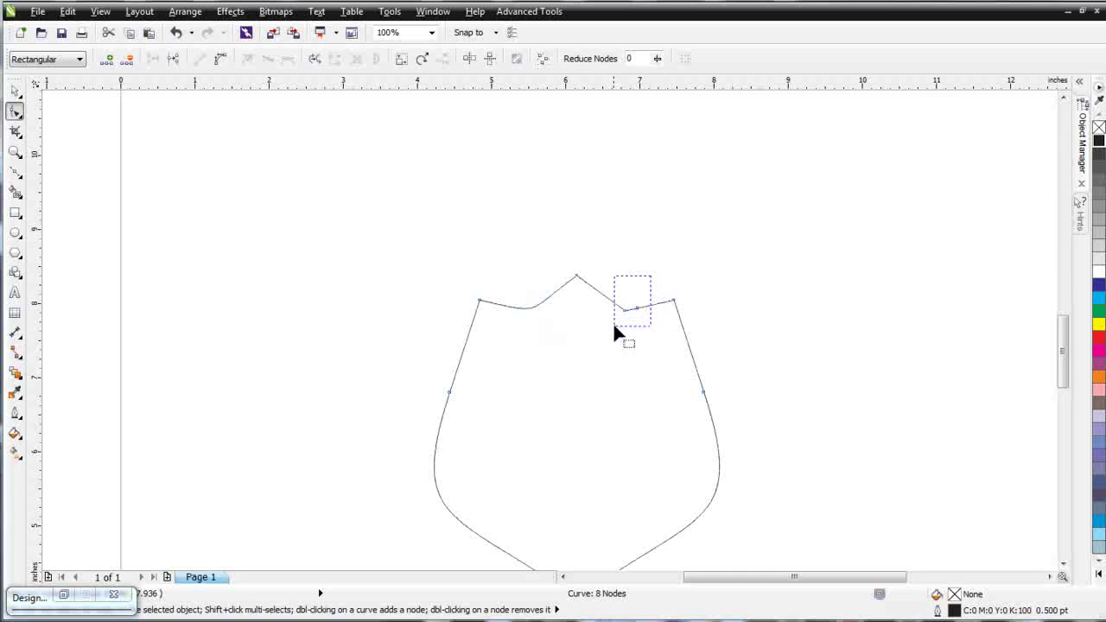
drag(614, 327, 613, 330)
key(Delete)
- Move the shield's two upper corner nodes outward symmetrically, using horizontal node reflection
key(F3)
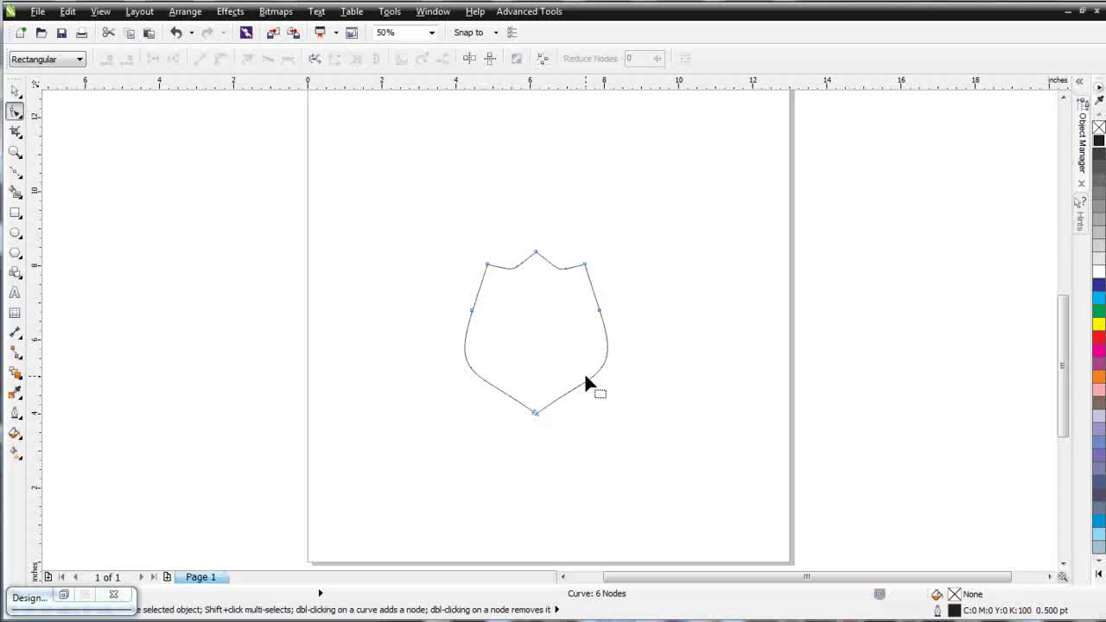
click(488, 266)
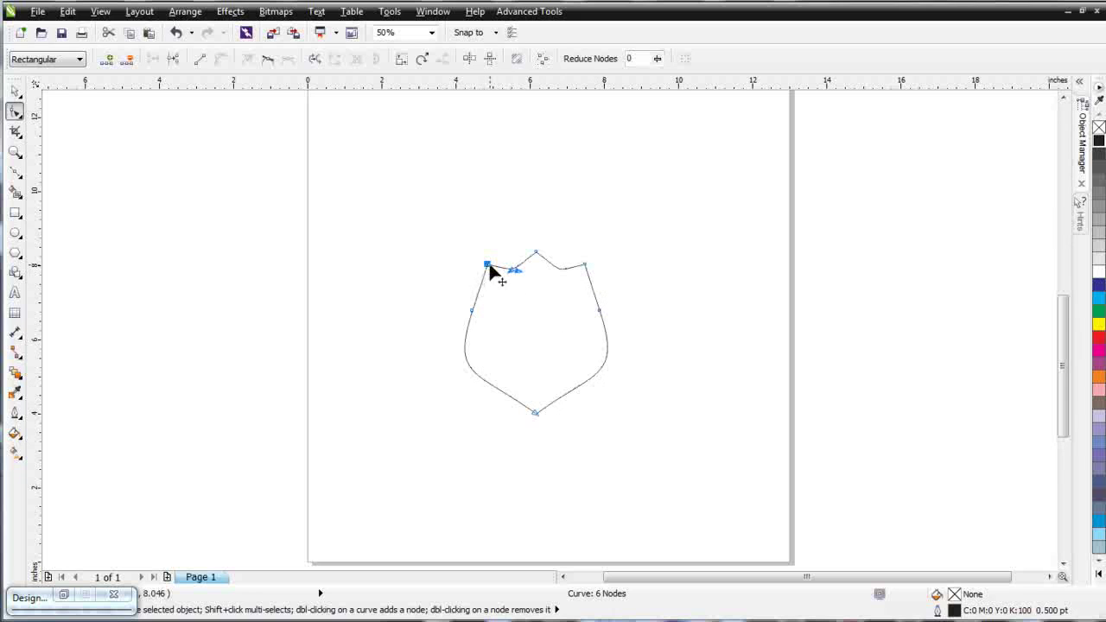
shift+click(586, 264)
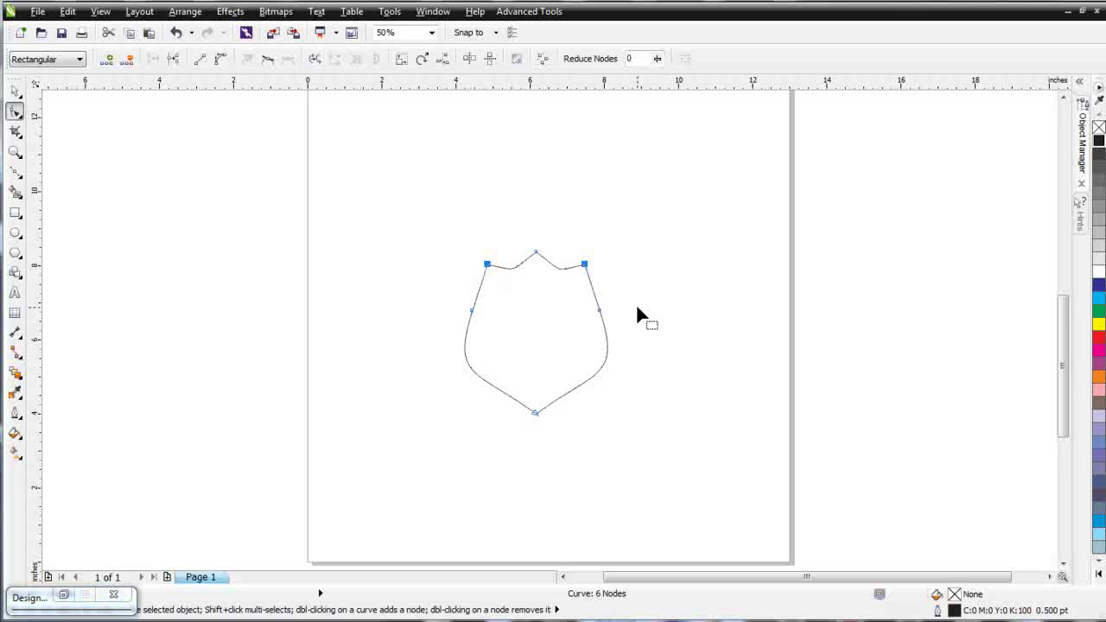
click(469, 58)
drag(587, 267, 605, 267)
click(664, 350)
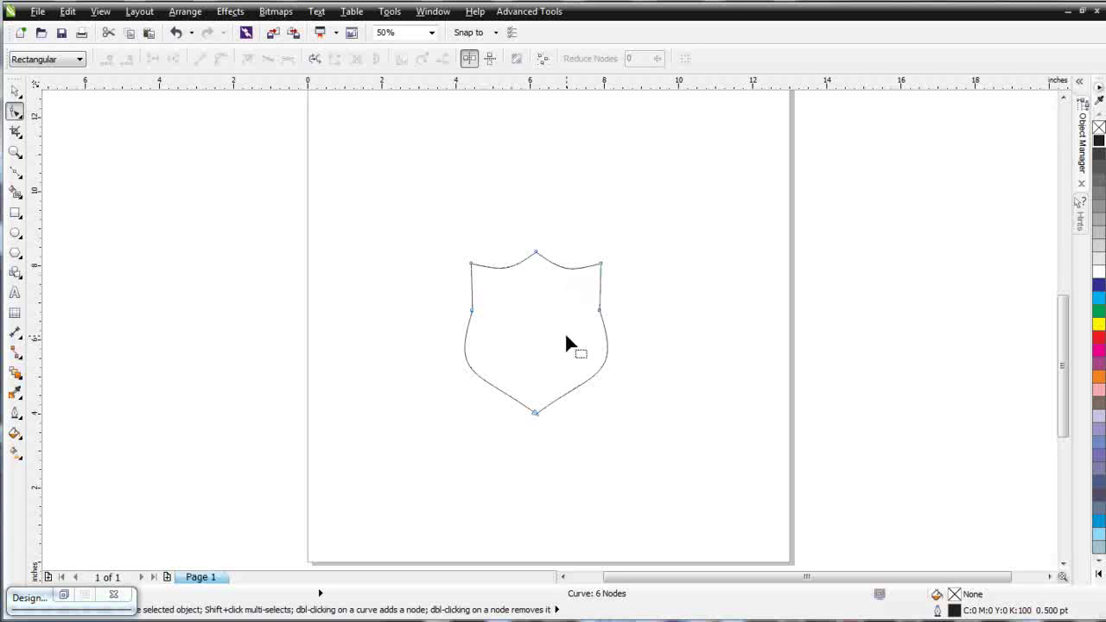
- Move the whole shield up and left to about (2.78, 9.36) inches, below the page banner
key(F3)
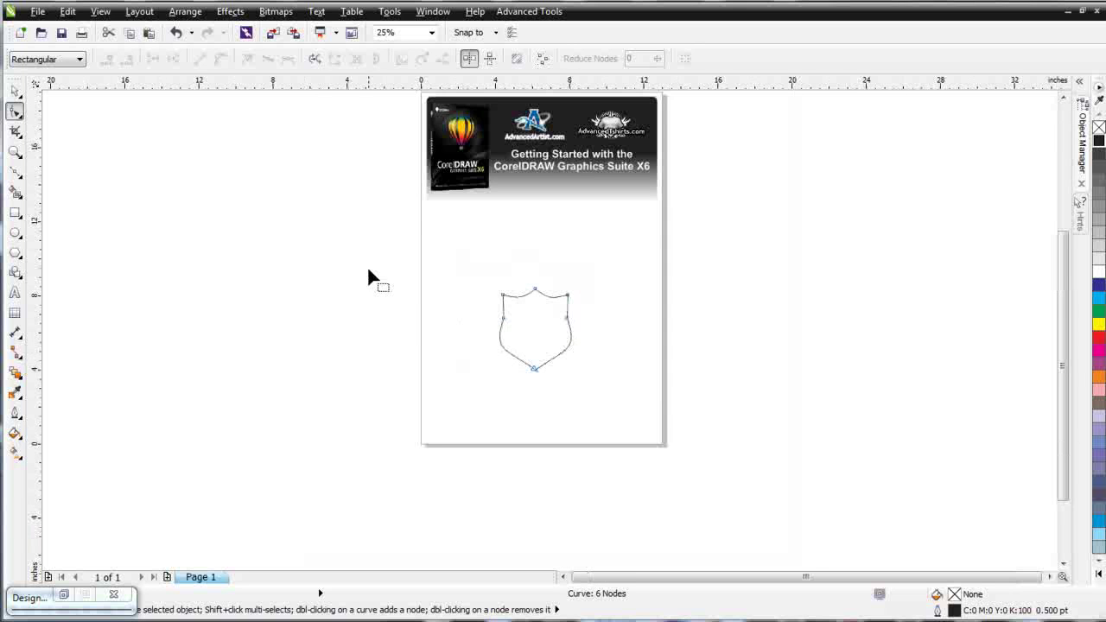
click(15, 91)
drag(457, 259, 624, 415)
drag(533, 329, 473, 273)
- Draw an ellipse about 2.79 by 3.0 inches to the right of the shield and convert it to curves
scroll(516, 299, up, 1)
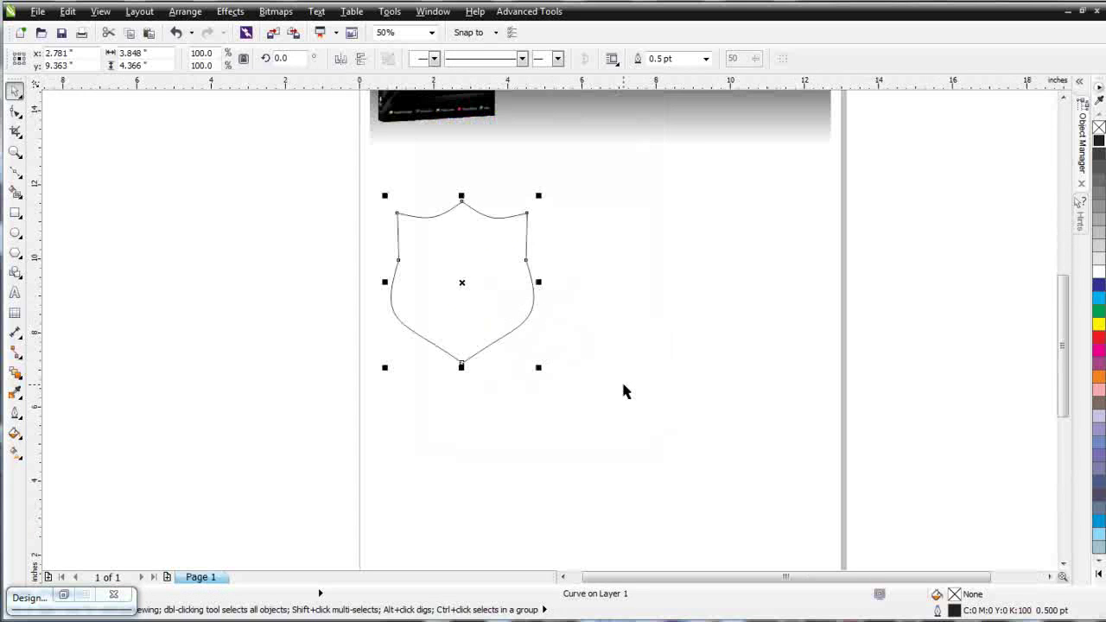
click(15, 234)
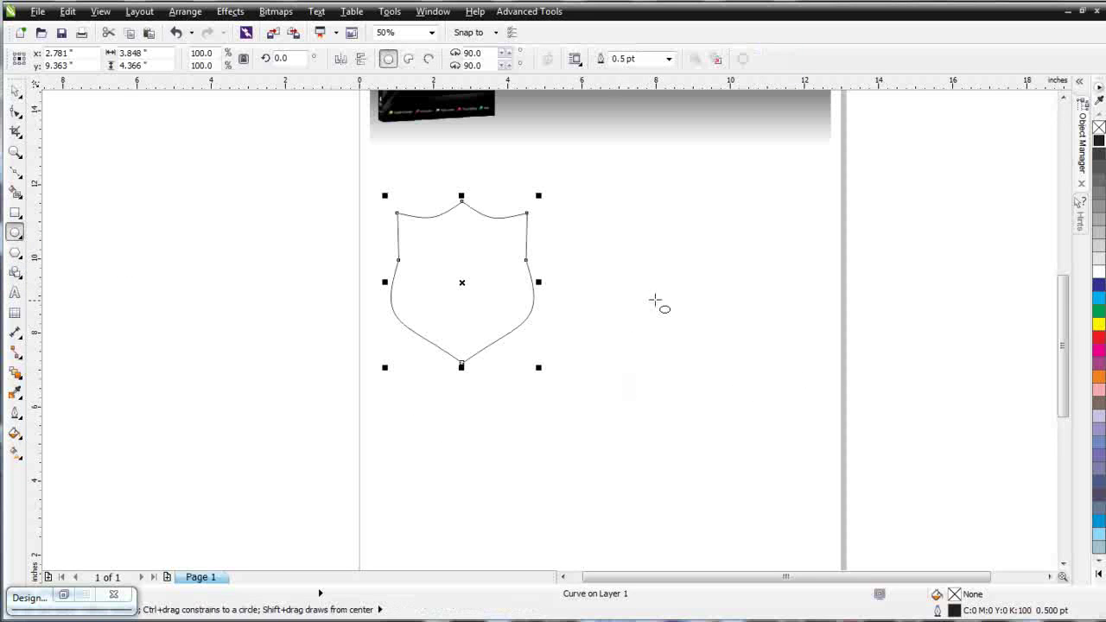
drag(662, 292, 768, 400)
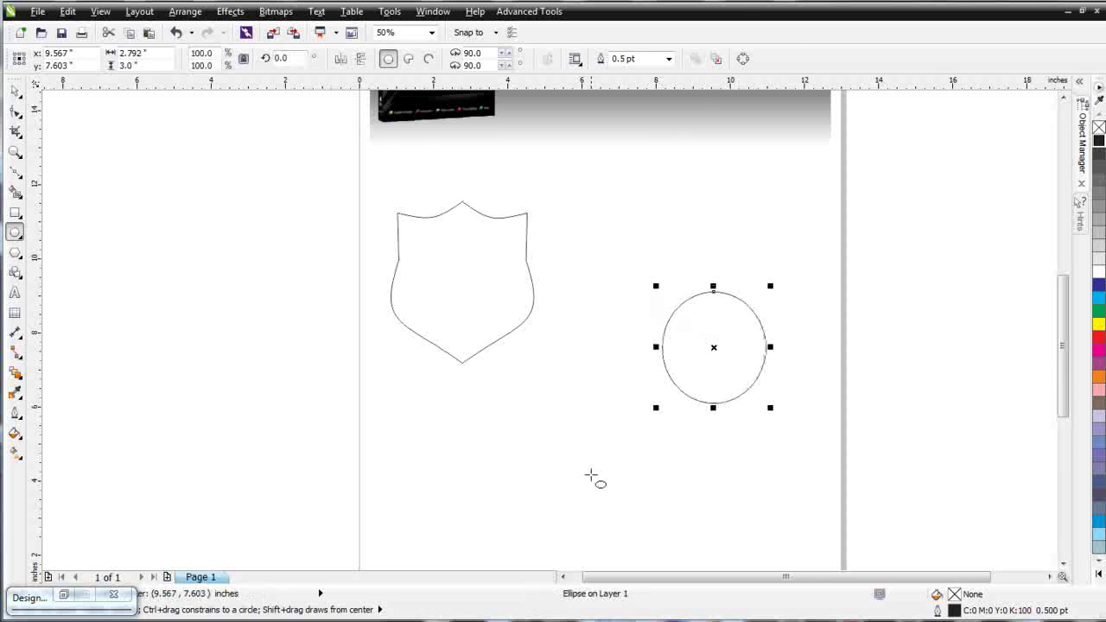
click(743, 58)
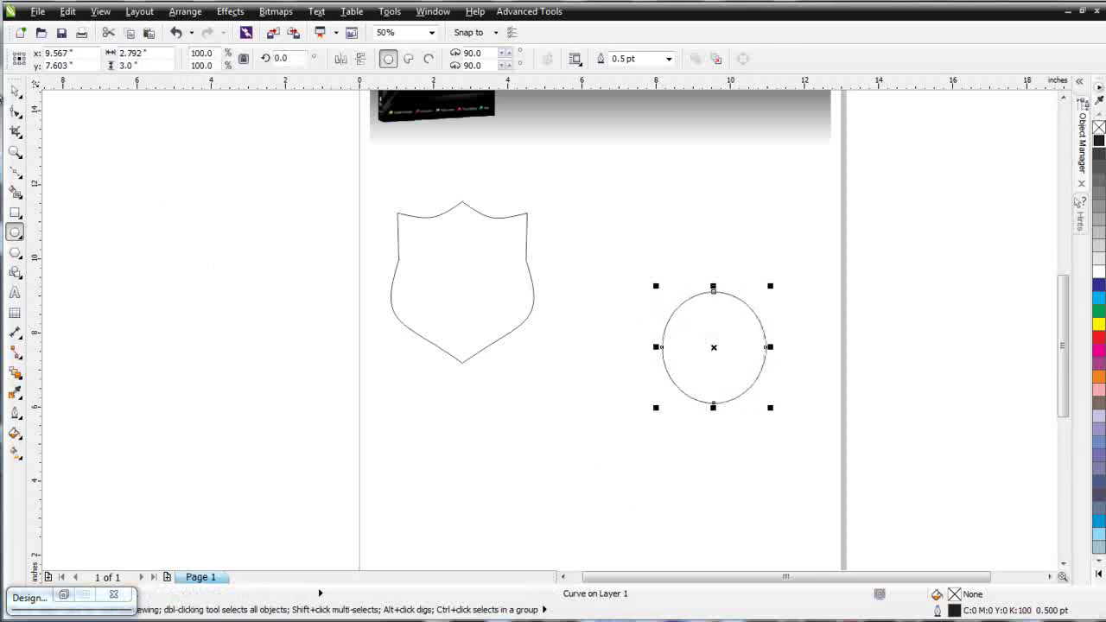
- Raise the ellipse's top node to about (9.44, 11.12) inches and make it a cusp with both handles angled downward to form a teardrop
click(15, 112)
click(713, 293)
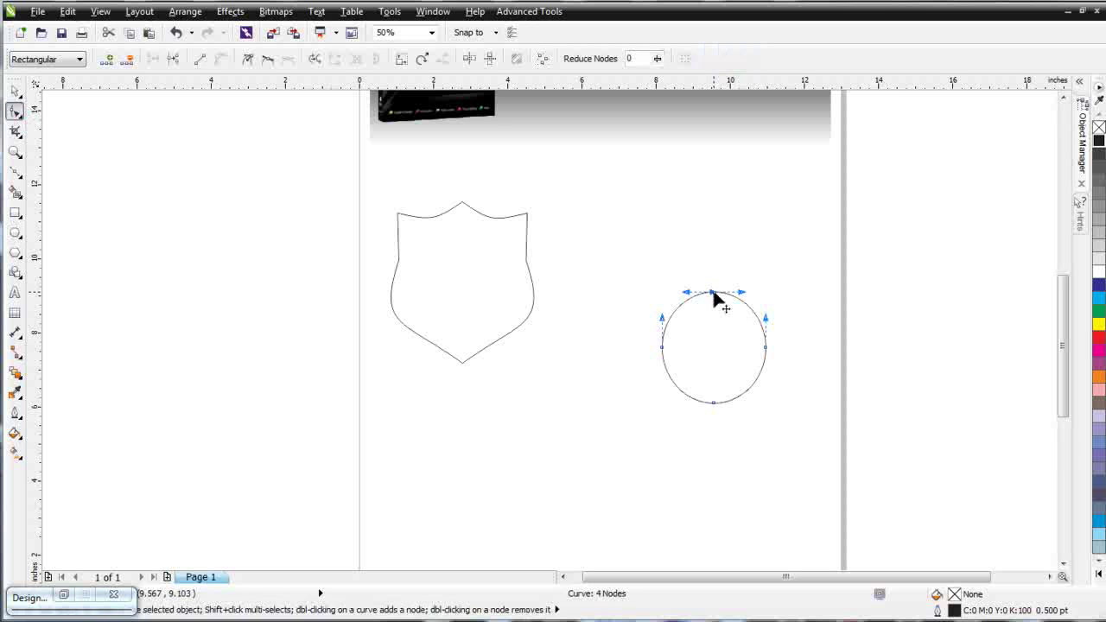
drag(713, 293, 709, 219)
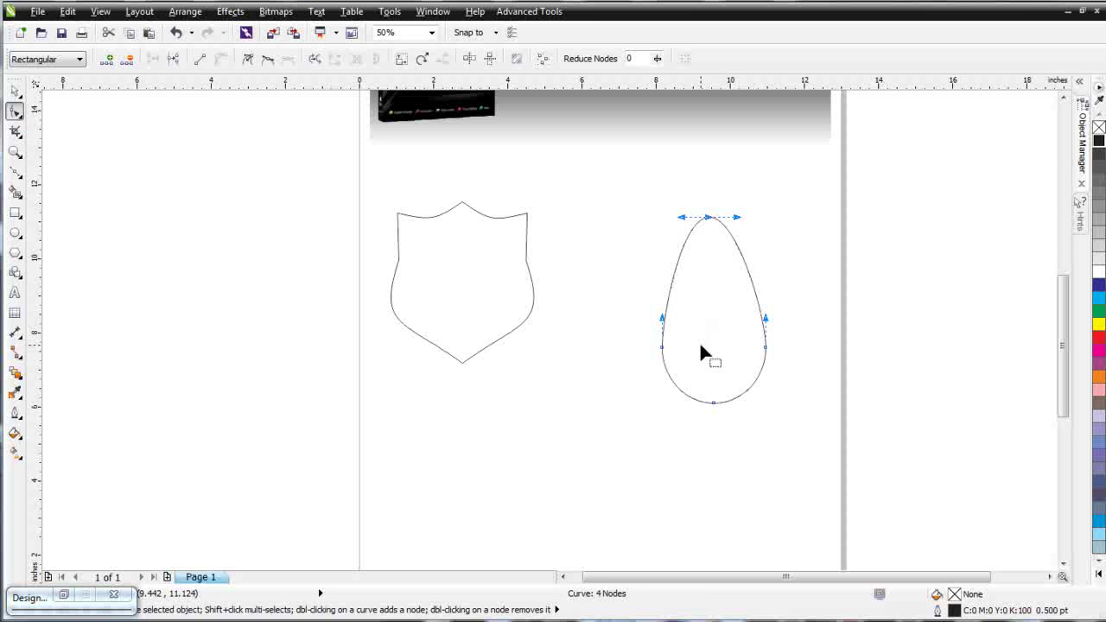
click(248, 61)
drag(736, 218, 720, 265)
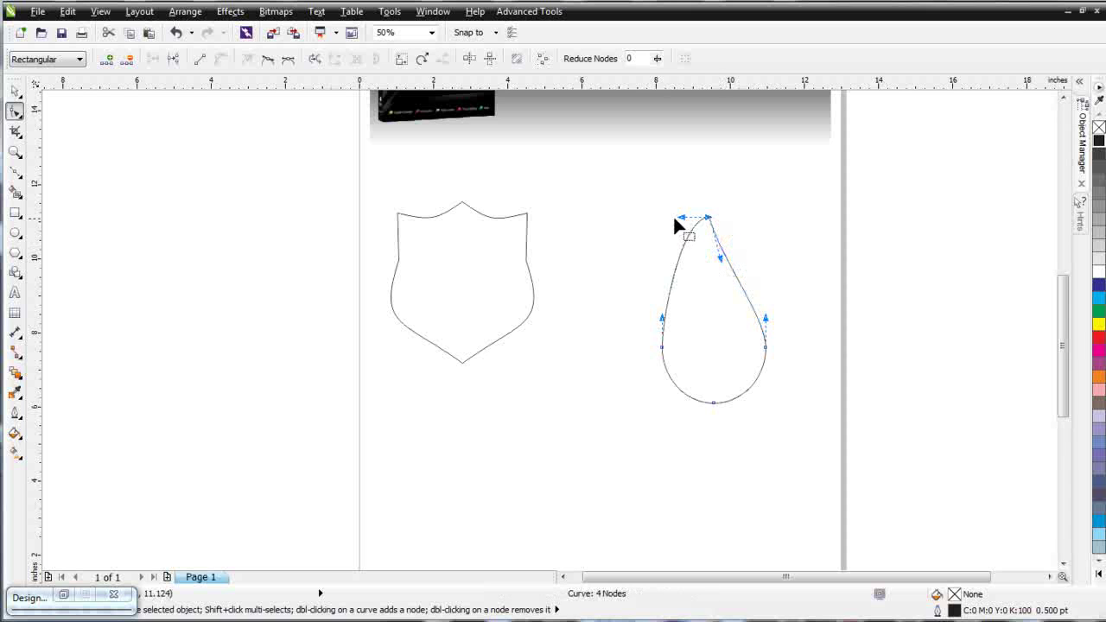
drag(681, 217, 705, 252)
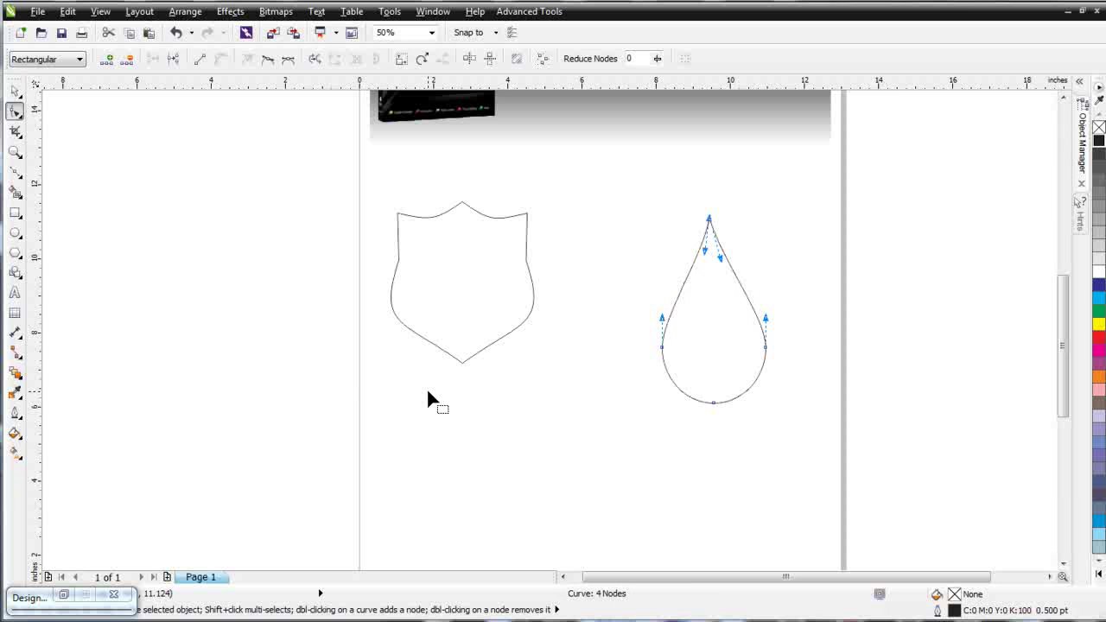
- Move the teardrop left and down to about (6.92, 7.64) inches and mirror it vertically
click(17, 95)
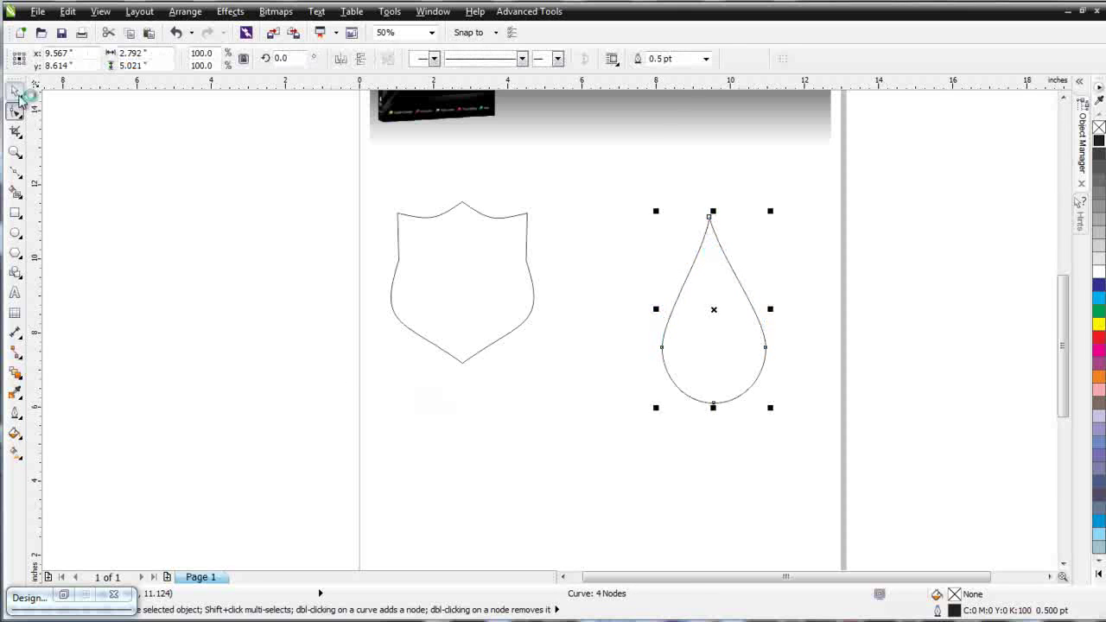
drag(765, 346, 667, 382)
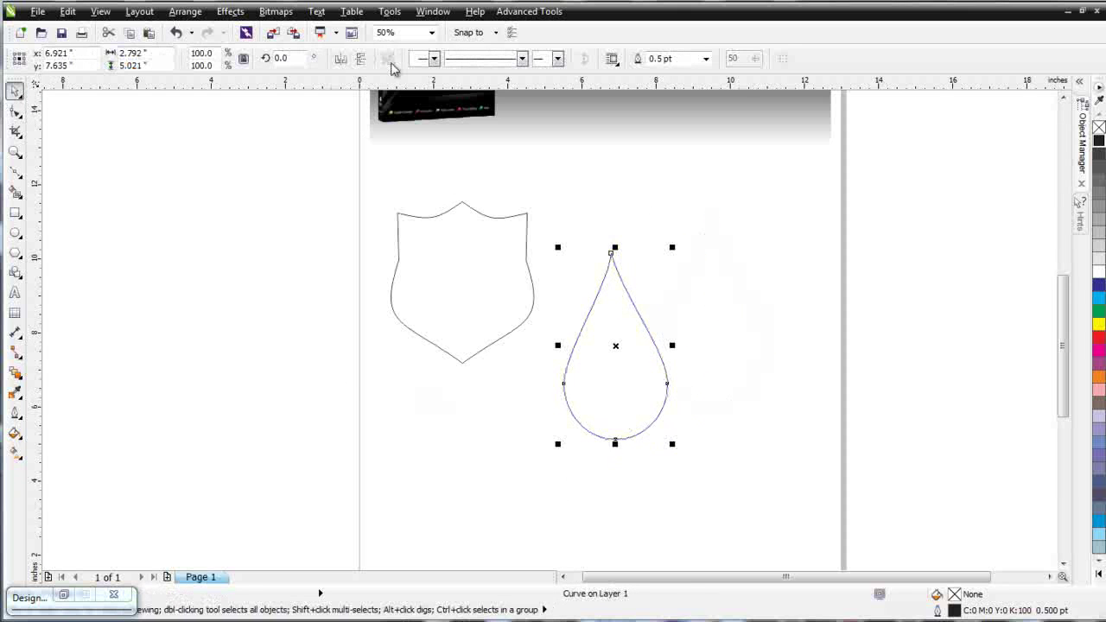
click(361, 58)
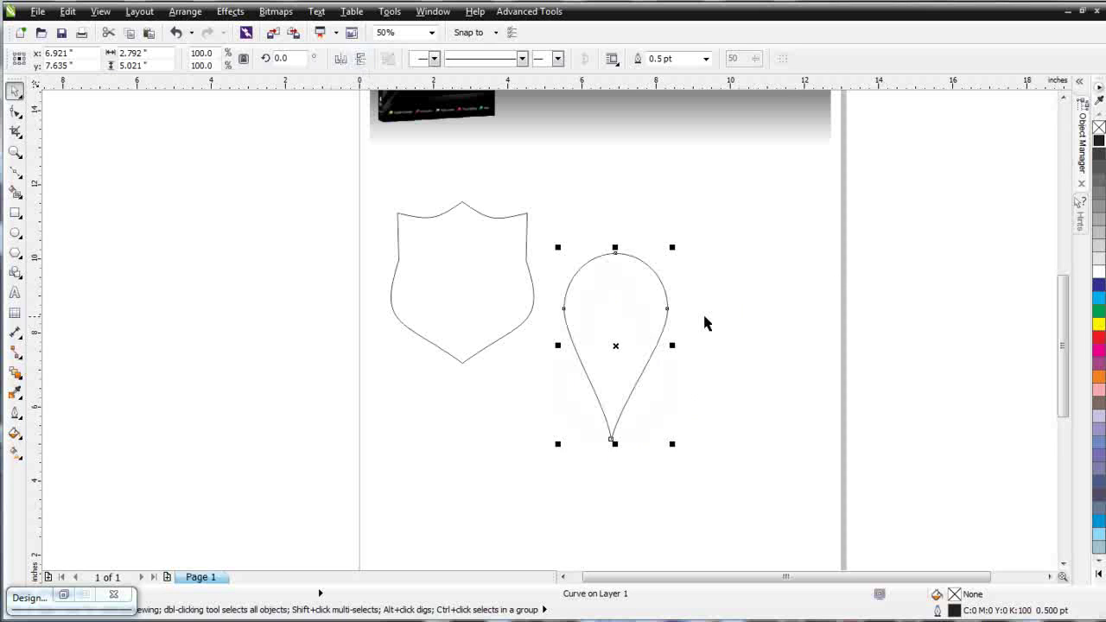
- Widen the inverted teardrop to about 4.27 inches and lower its top node to about (7.66, 9.48) inches
drag(674, 345, 728, 346)
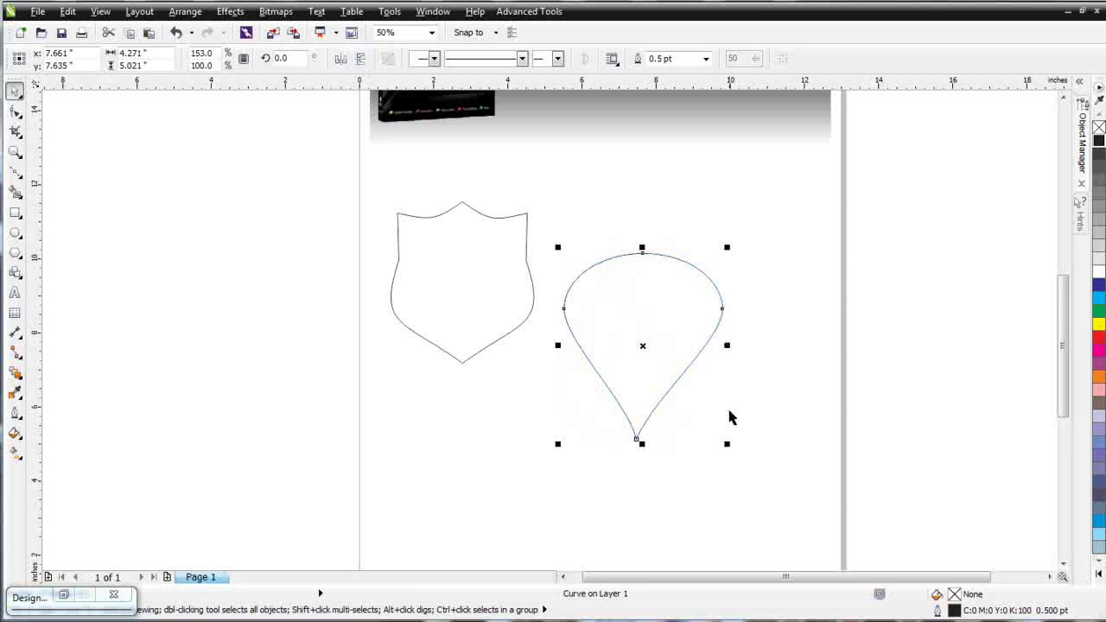
click(15, 111)
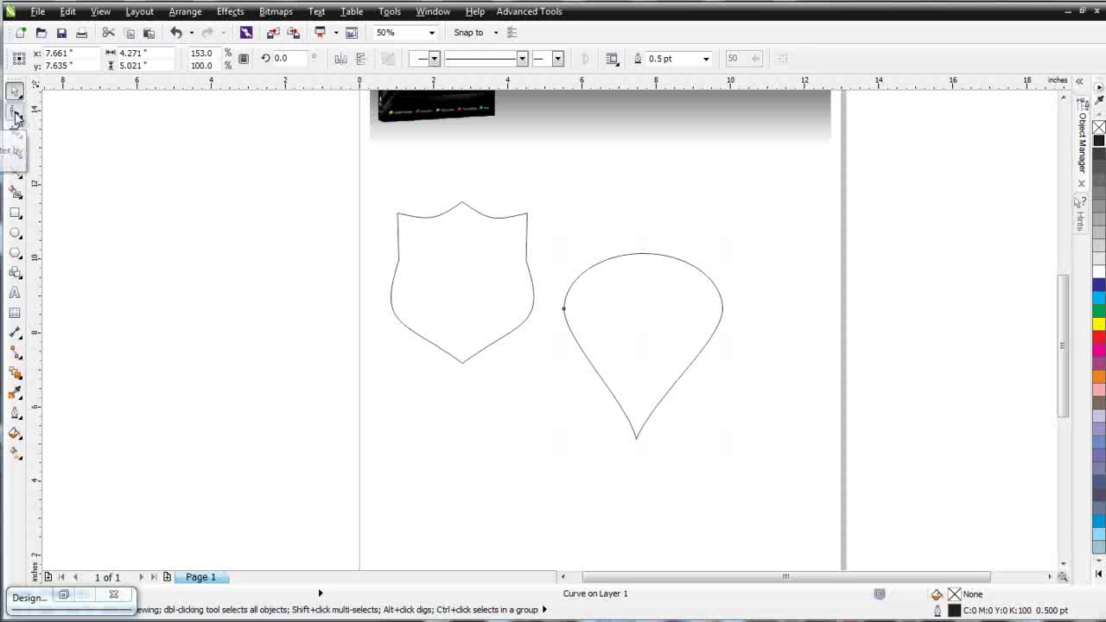
click(643, 253)
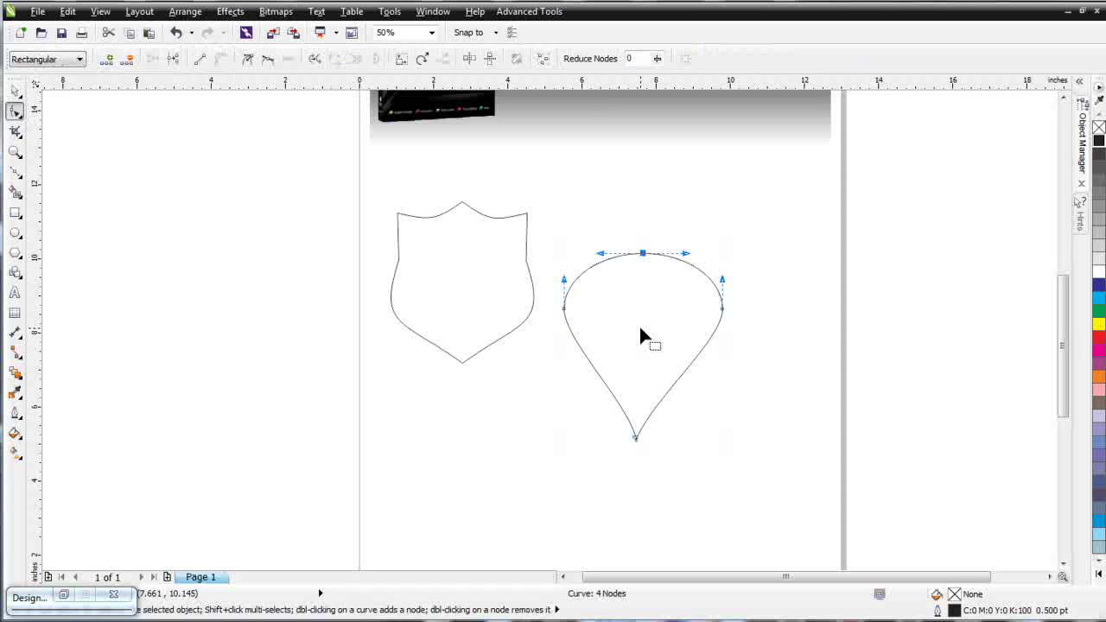
drag(643, 256, 642, 279)
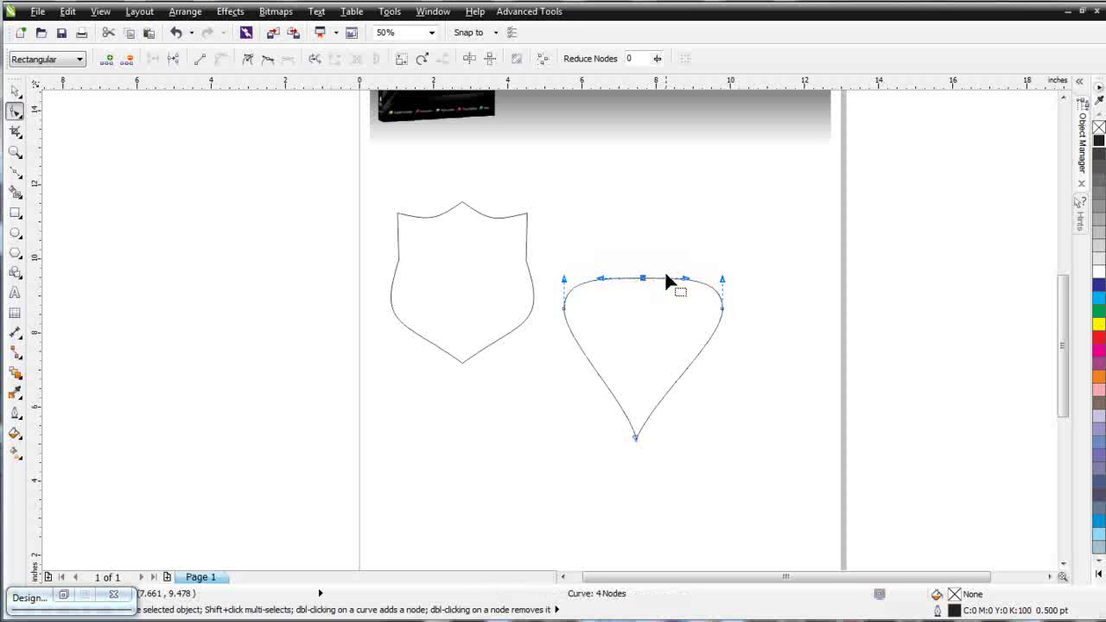
- Make the top node a cusp and pull both of its handles upward to form the two lobes of a heart
click(247, 58)
drag(601, 278, 602, 240)
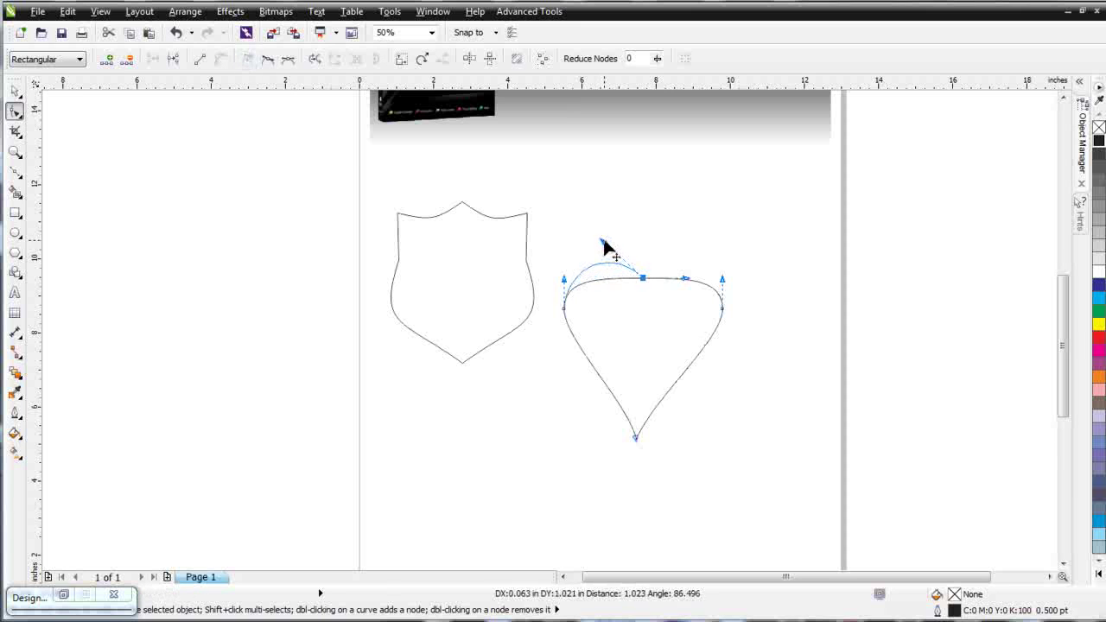
drag(688, 281, 676, 250)
click(685, 413)
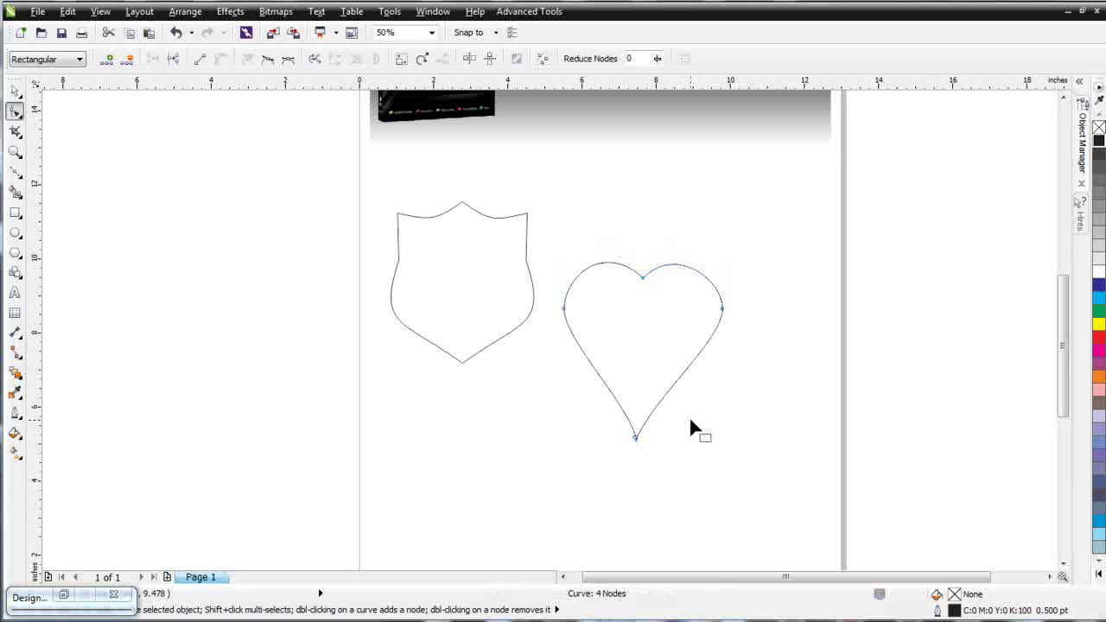
- Align the heart's top notch node with its bottom tip node using only Align Vertical, and undo that alignment
click(633, 436)
drag(654, 232, 633, 454)
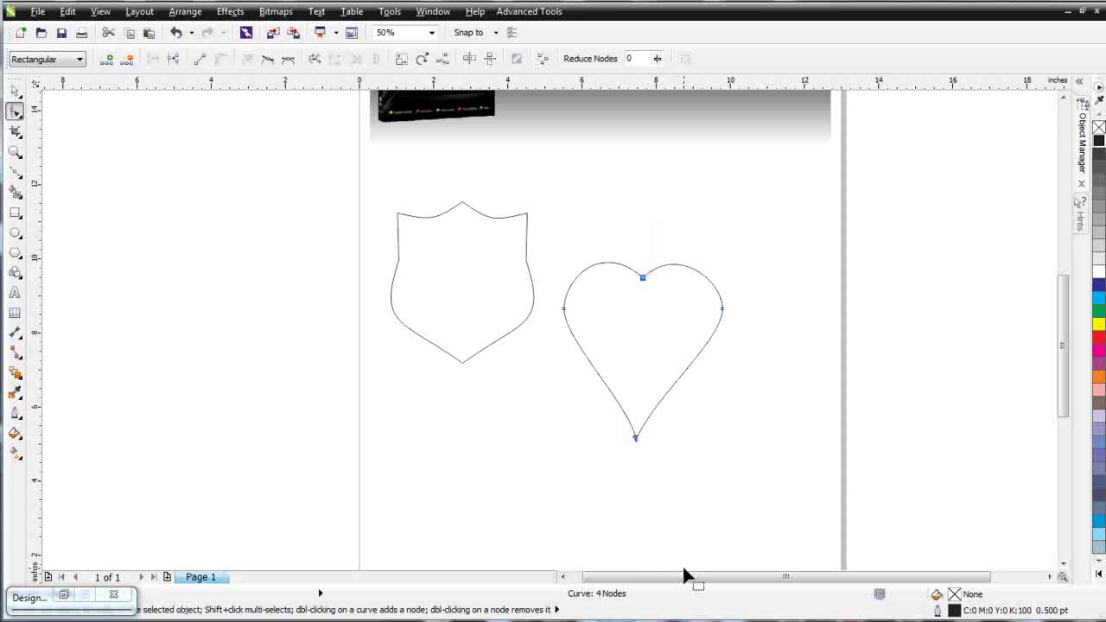
click(444, 61)
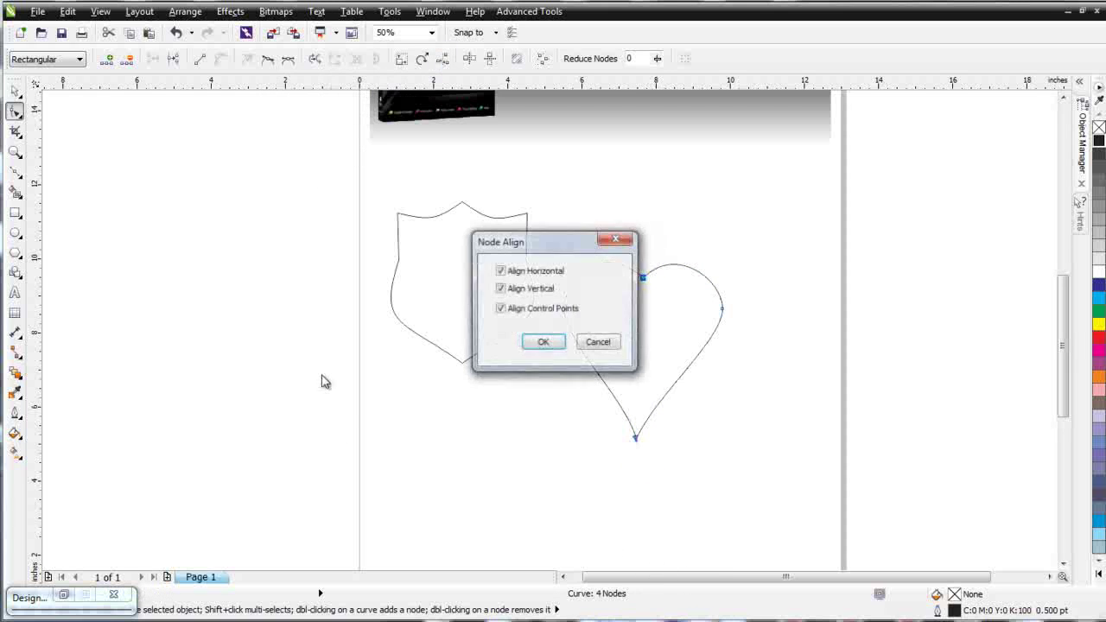
click(499, 271)
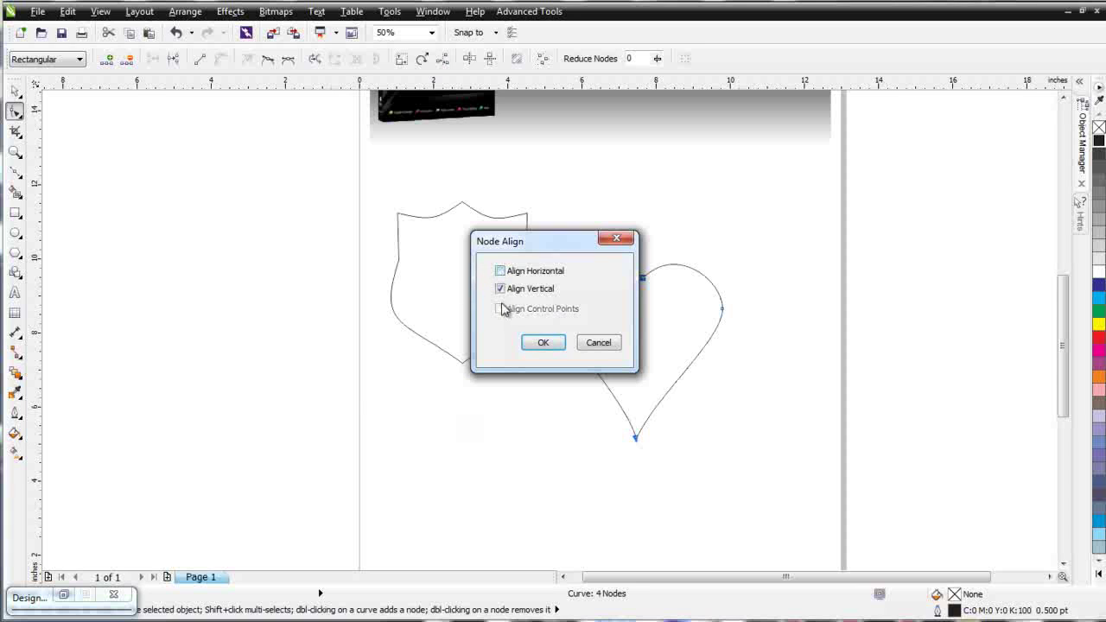
click(539, 346)
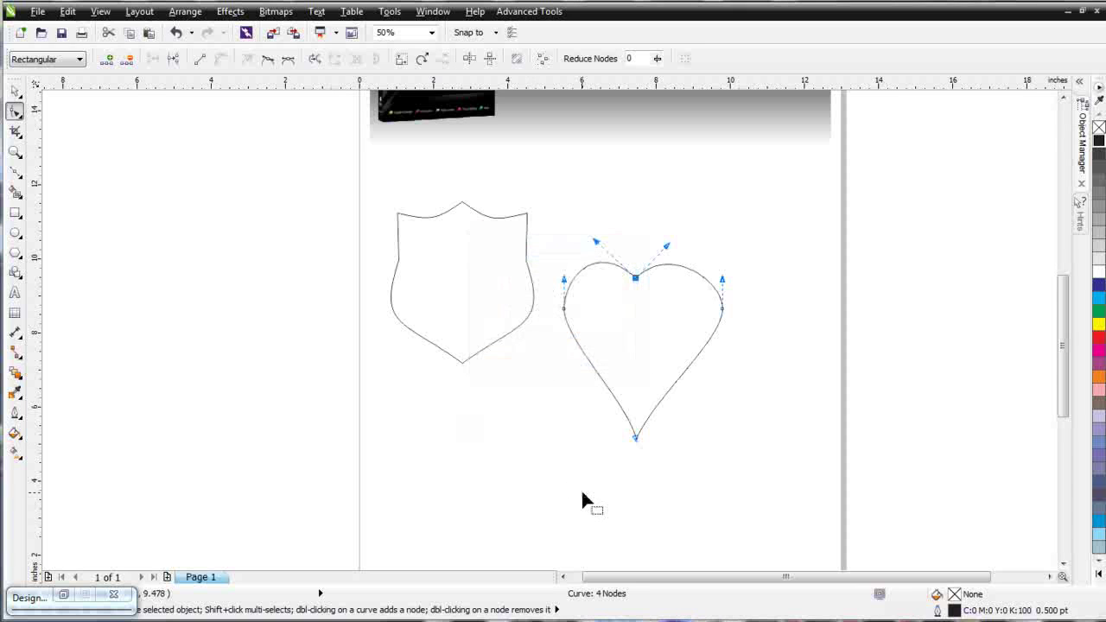
click(661, 498)
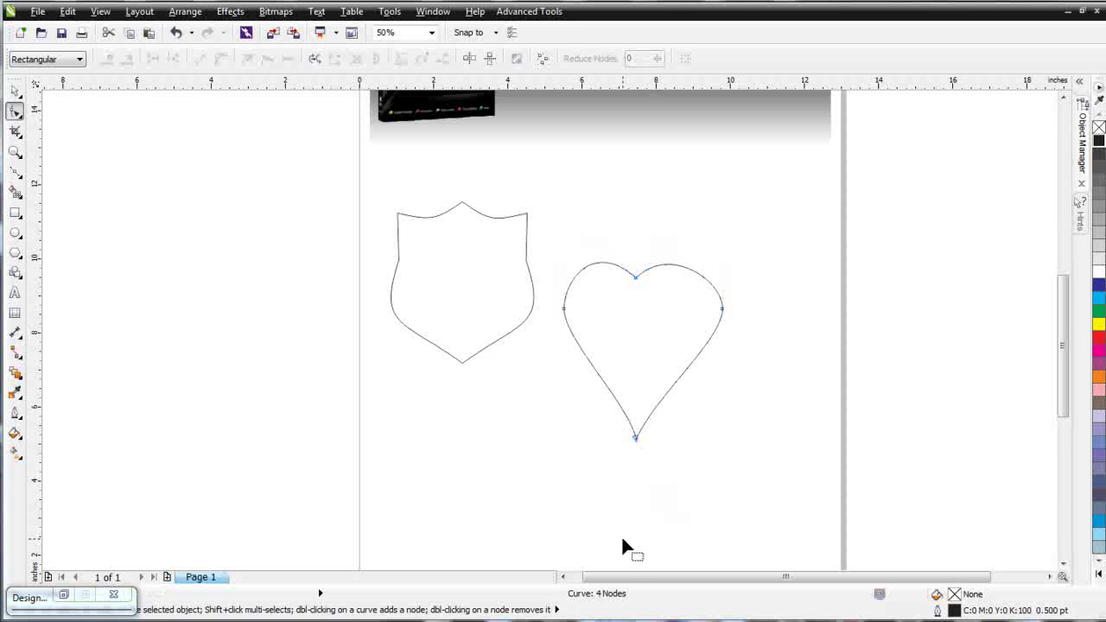
key(ctrl+z)
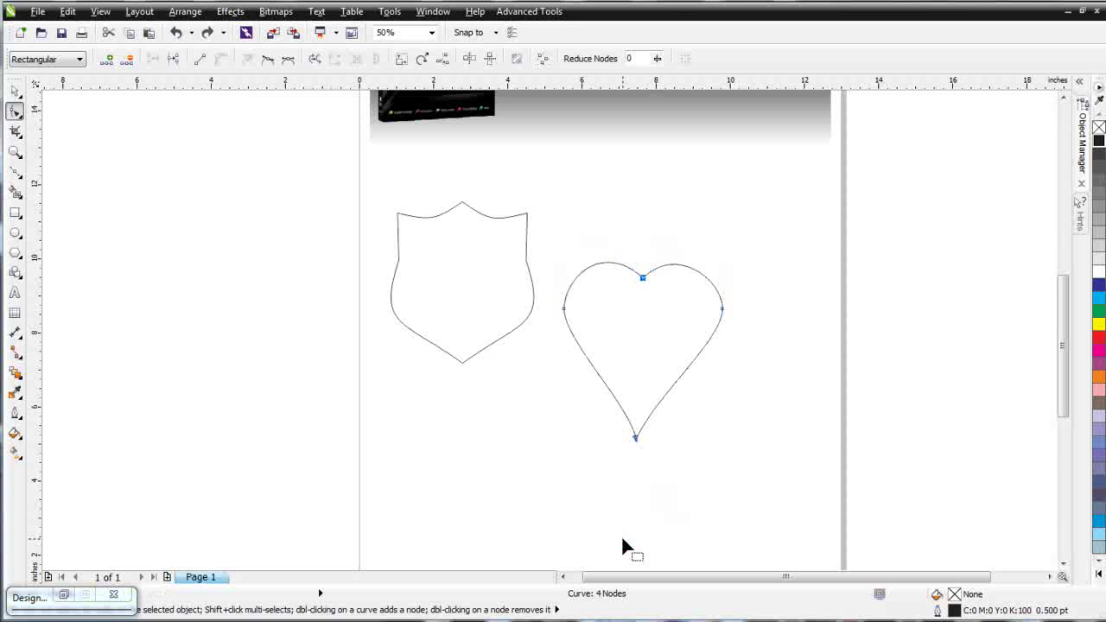
- Align the heart's bottom tip node under its top notch node, using only the Align Vertical option
click(642, 276)
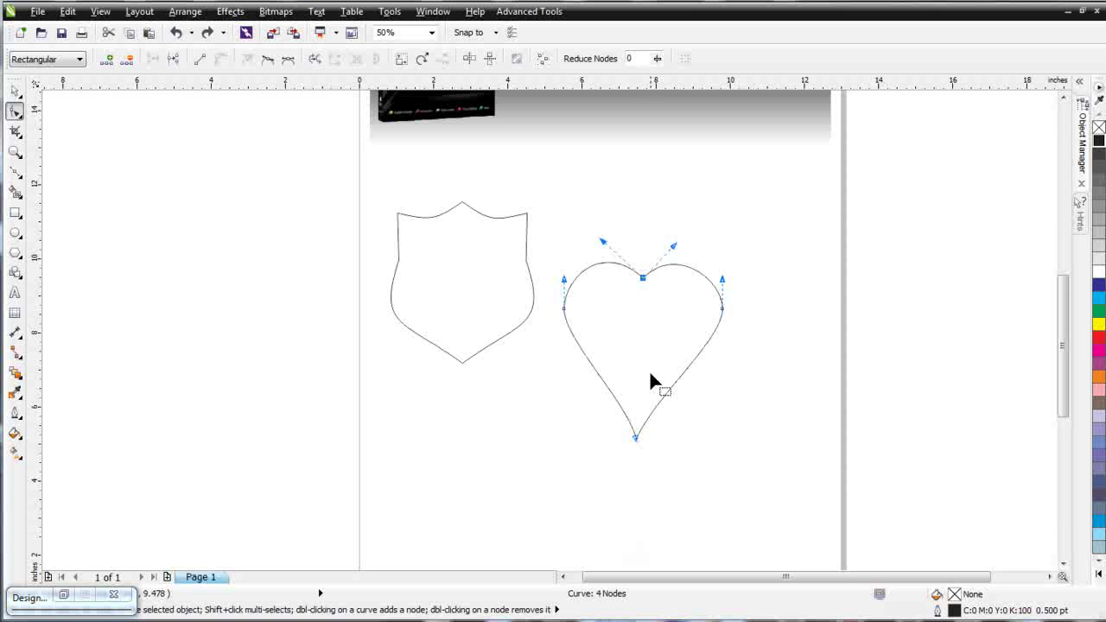
click(640, 442)
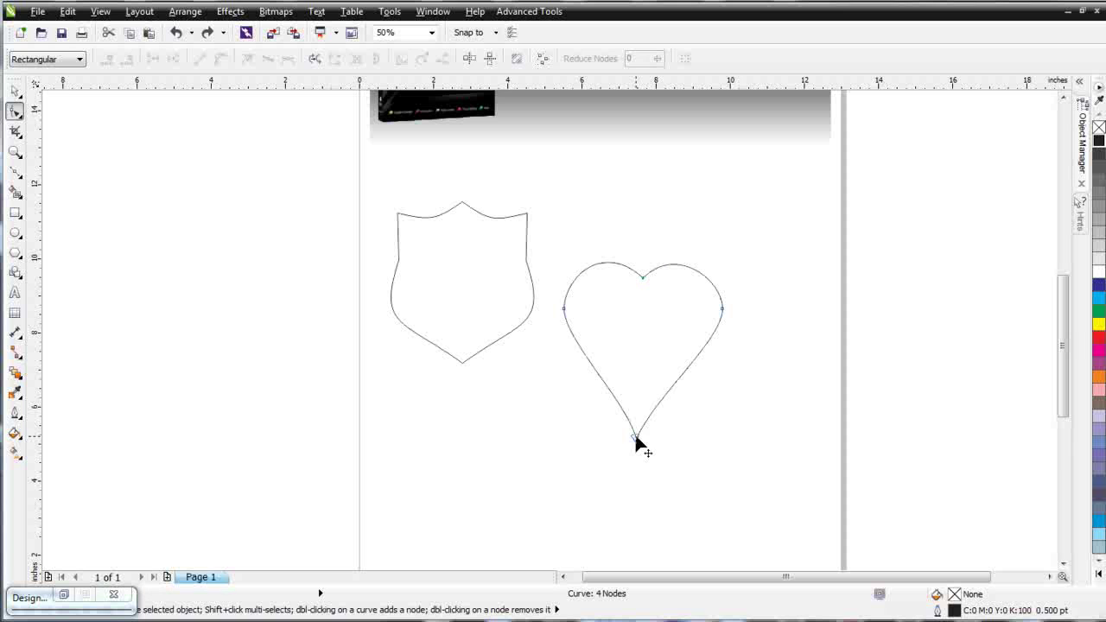
click(636, 437)
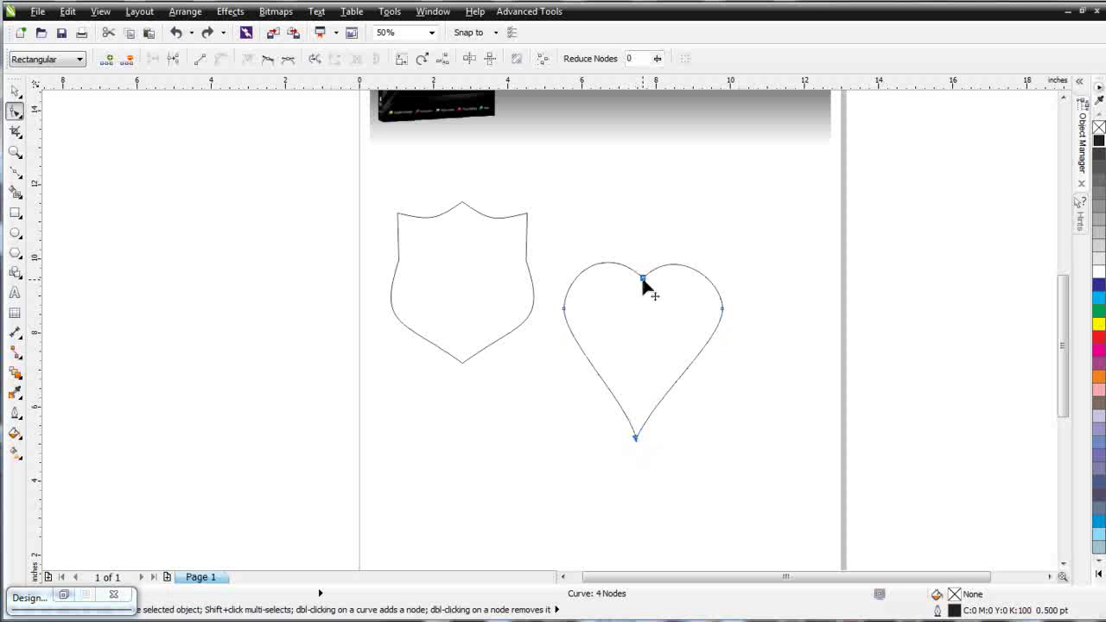
click(442, 58)
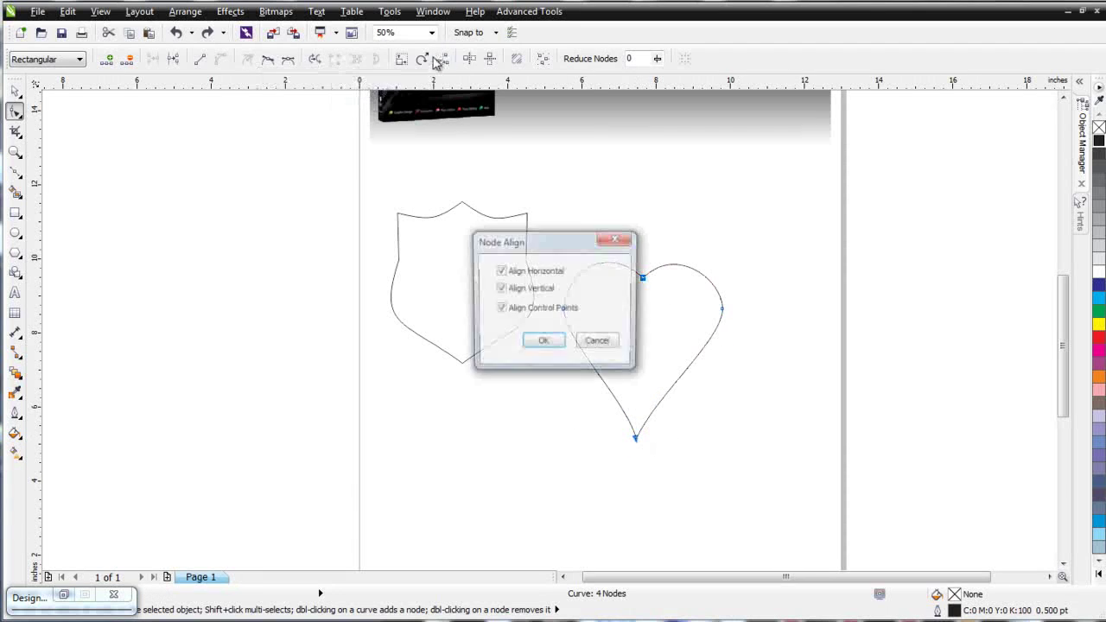
click(500, 309)
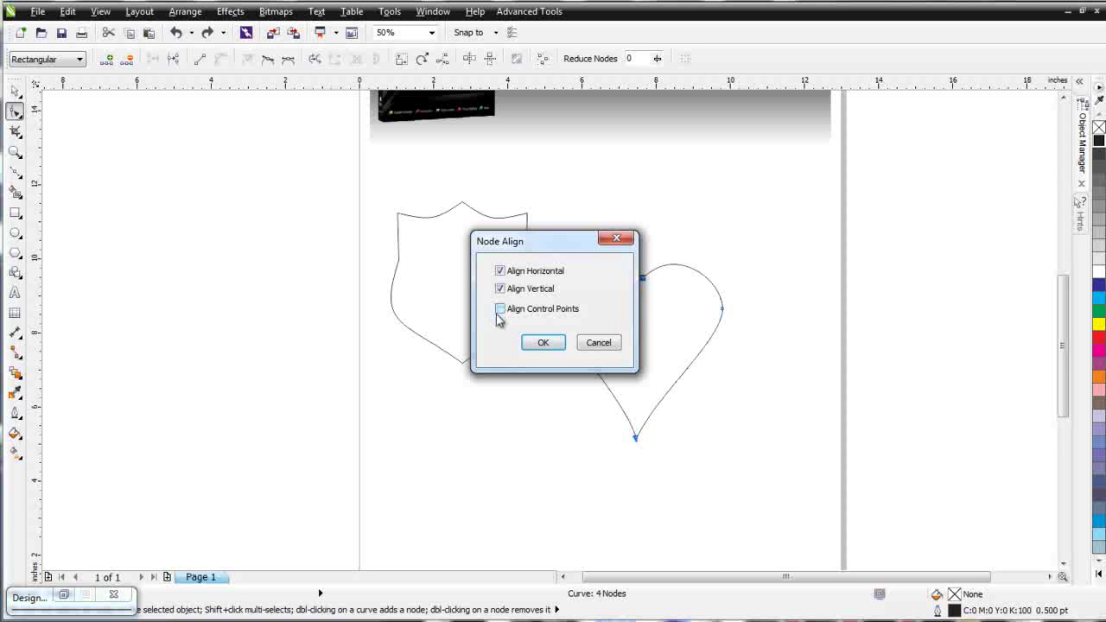
click(500, 271)
click(543, 342)
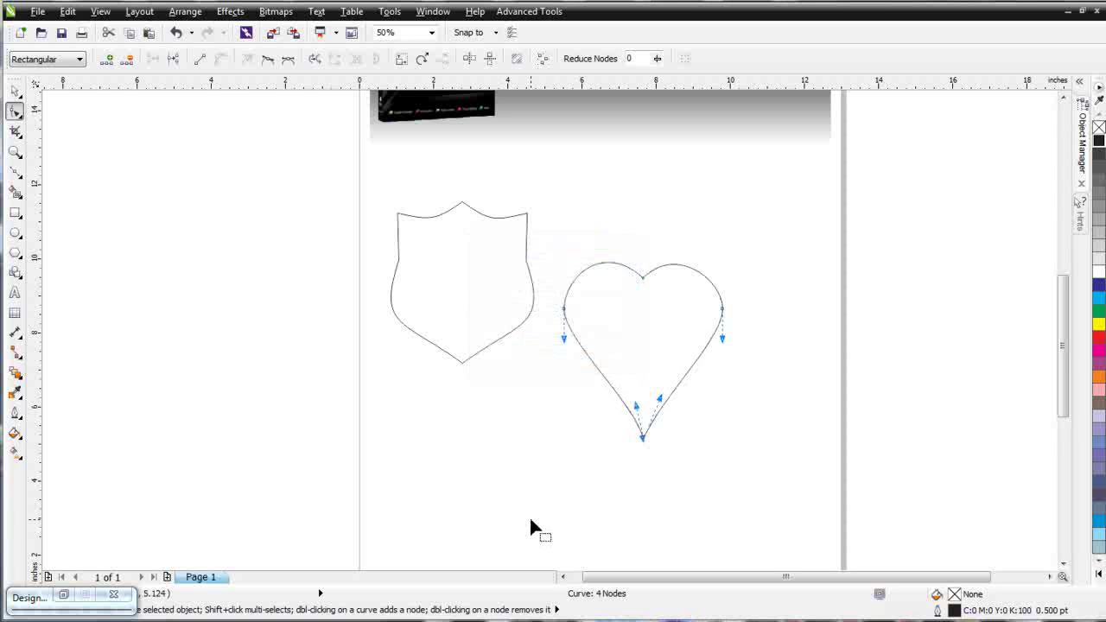
click(640, 484)
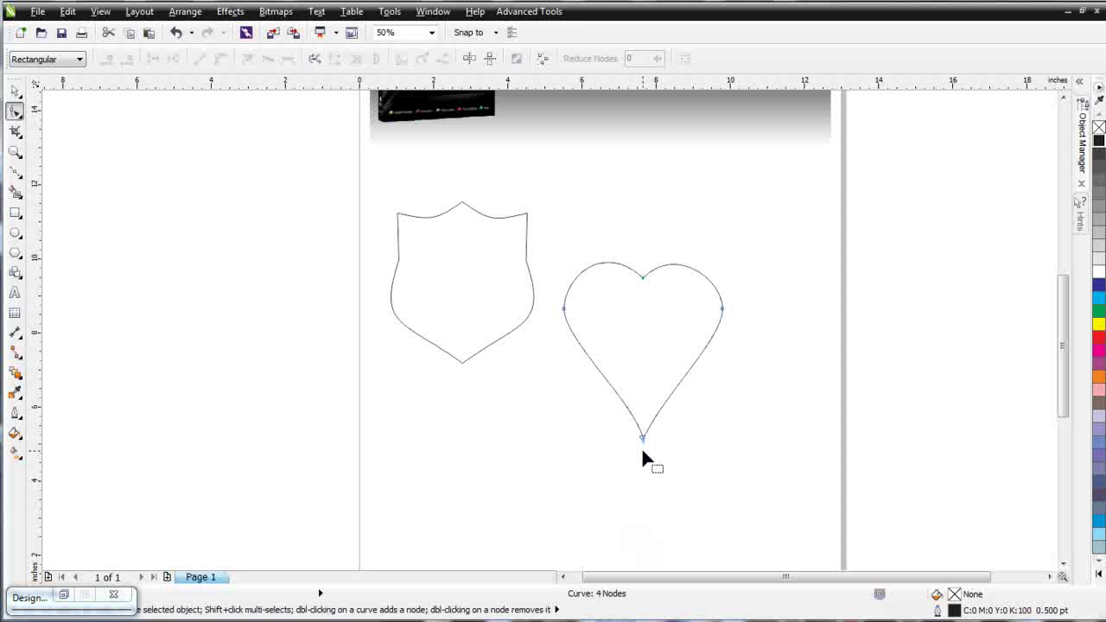
- Even out the heart by adjusting the right-hand handle of the top notch node and the right-hand handle of the bottom tip node
click(643, 277)
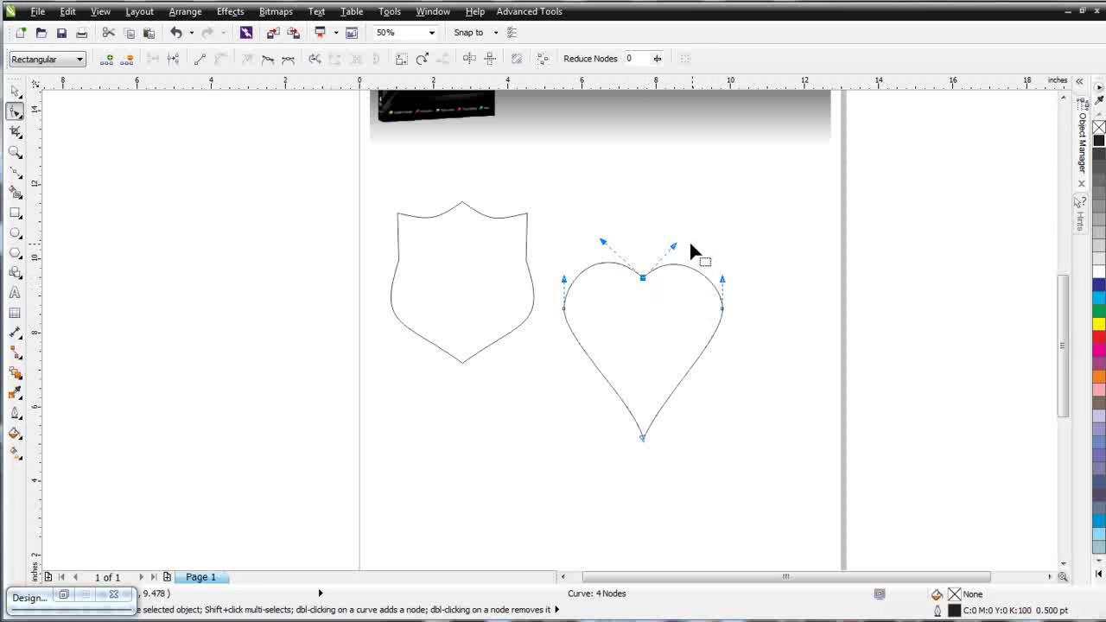
drag(676, 245, 680, 247)
click(635, 447)
click(643, 436)
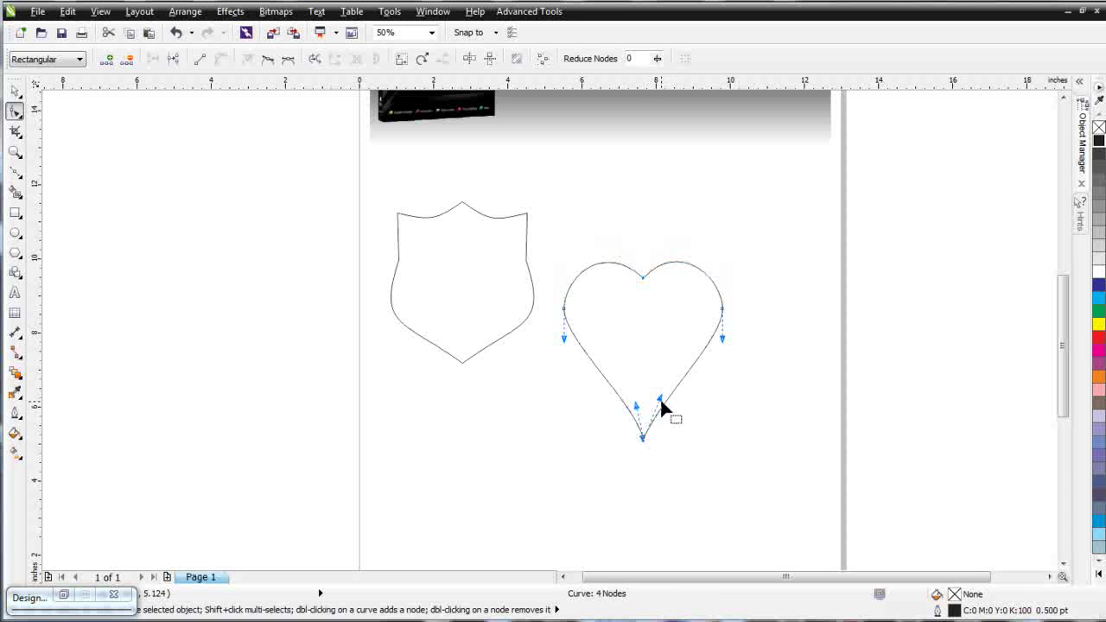
drag(662, 399, 654, 409)
click(702, 447)
- Move the whole heart up beside the shield, to about (7.58, 9.42) inches, and switch back to node editing
key(space)
drag(644, 361, 641, 290)
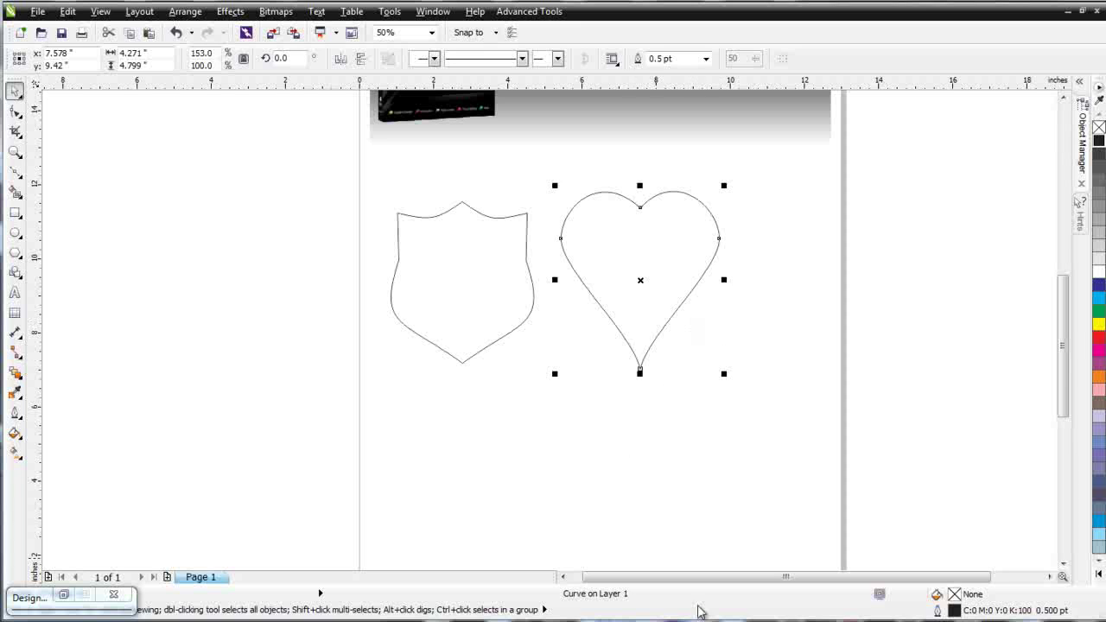
key(F10)
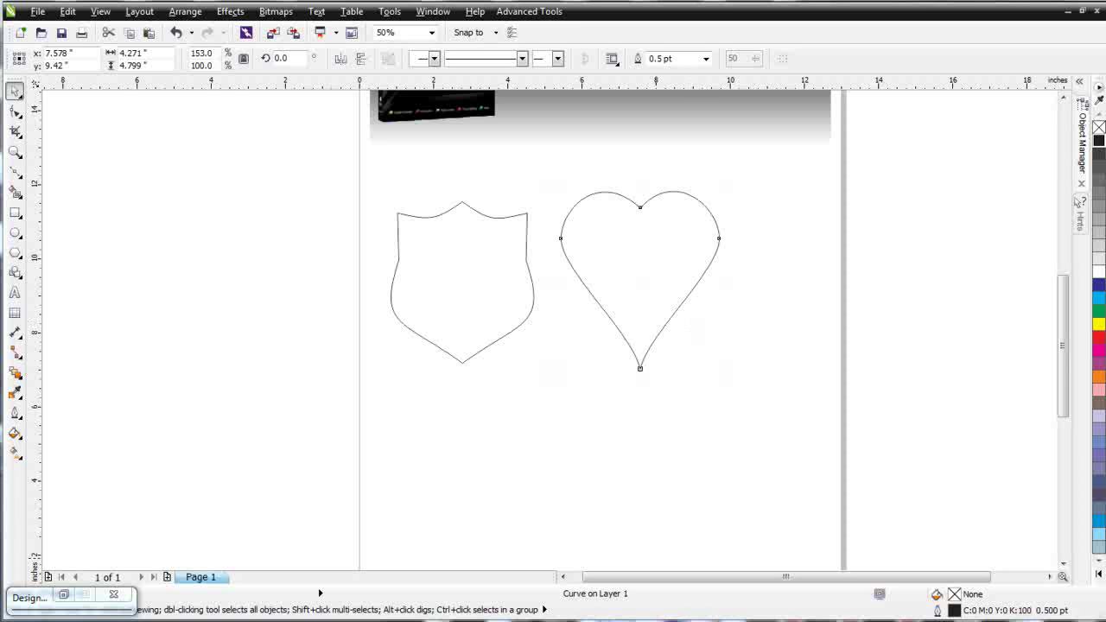